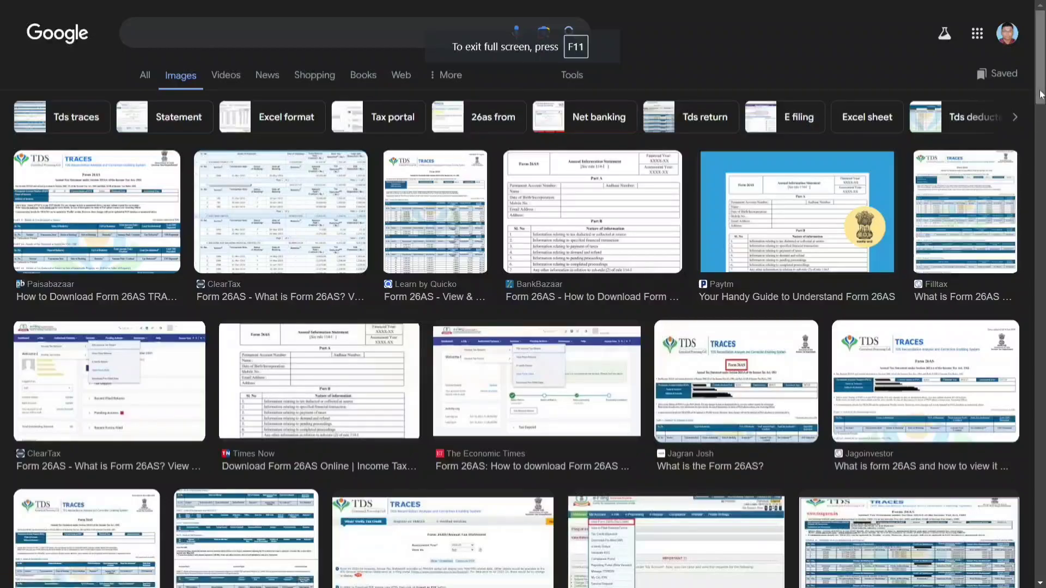
Preview the first Paisabazaar Form 26AS image in the Google Images results
scroll(1040, 120, "down", 3)
scroll(1040, 120, "down", 5)
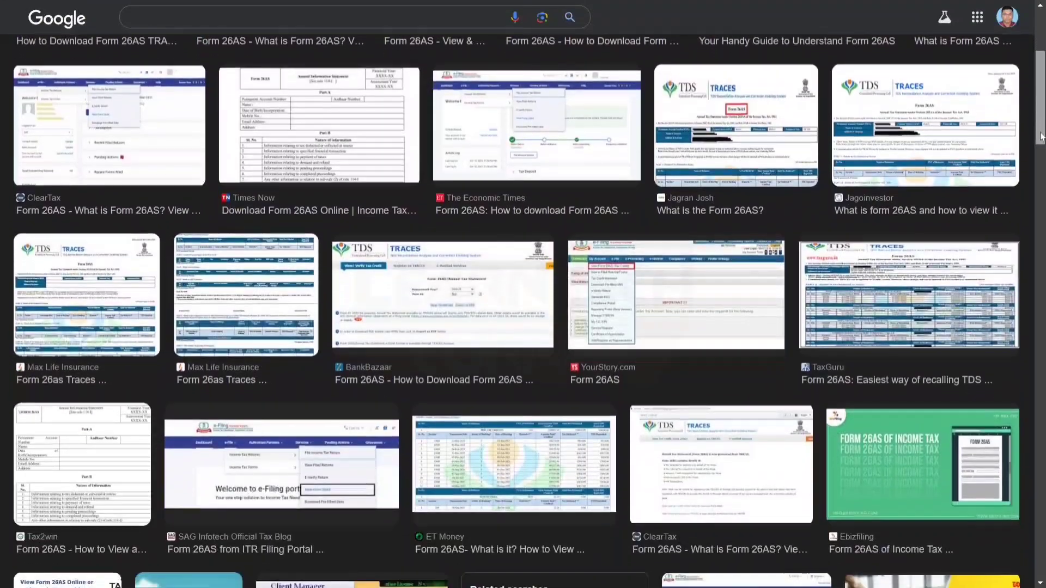
scroll(1040, 136, "up", 8)
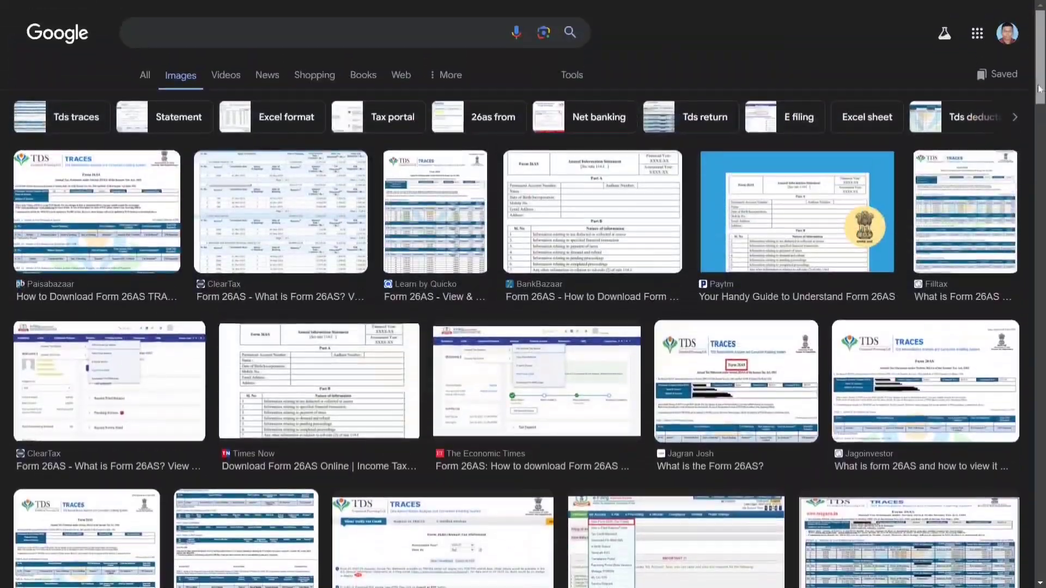
left_click(67, 213)
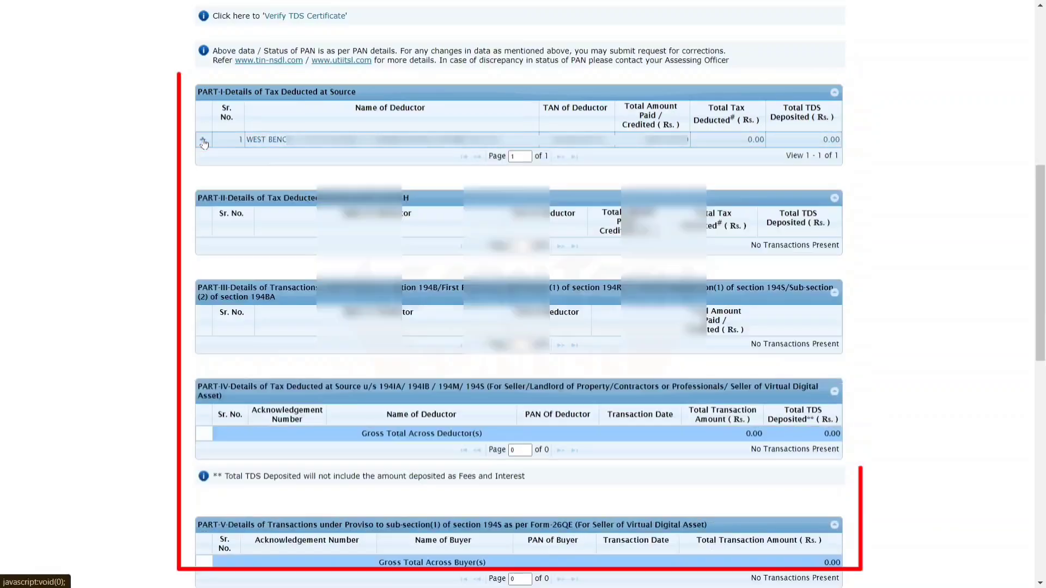
left_click(202, 140)
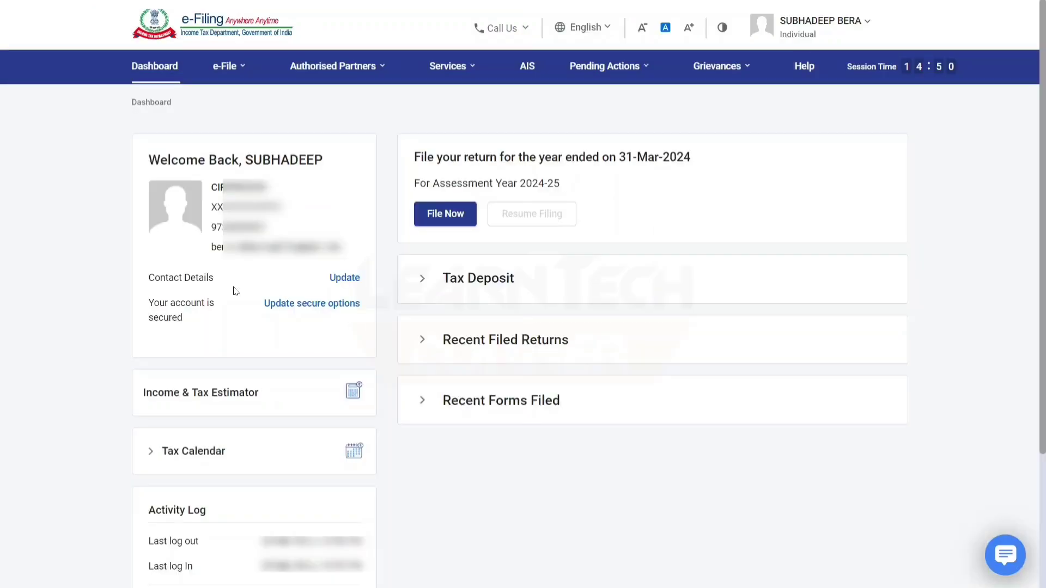
left_click(238, 67)
mouse_move(234, 103)
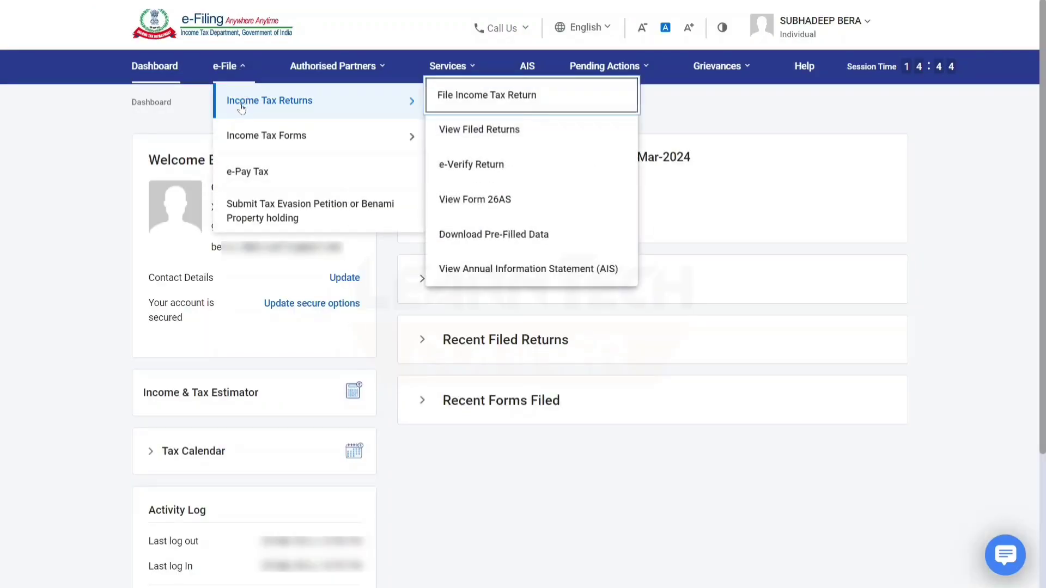
left_click(284, 108)
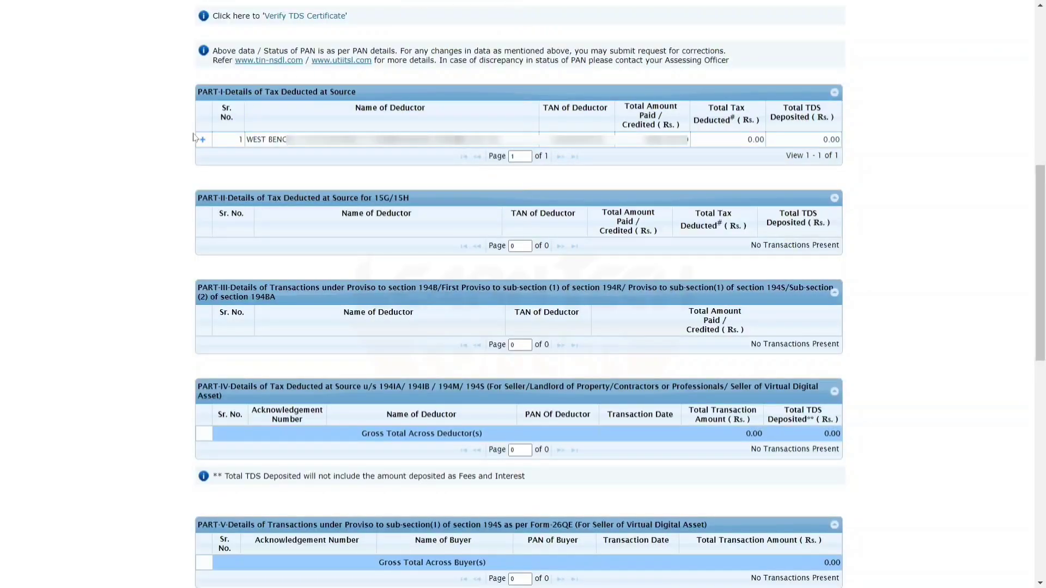
left_click(202, 140)
left_click(203, 138)
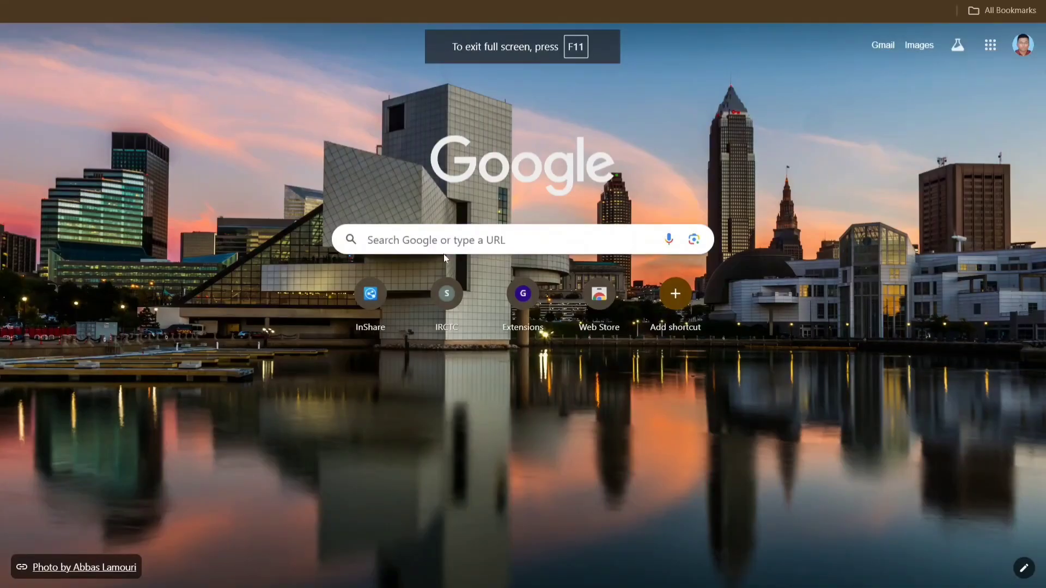
Rerun the 'income tax' search and open the 'Home | Income Tax Department' result
left_click(444, 240)
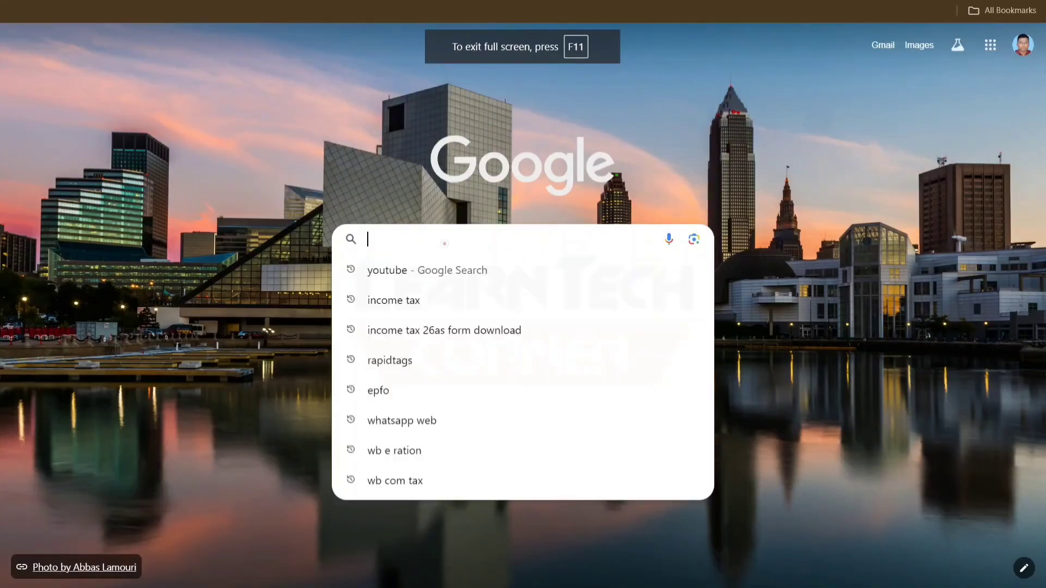
left_click(444, 308)
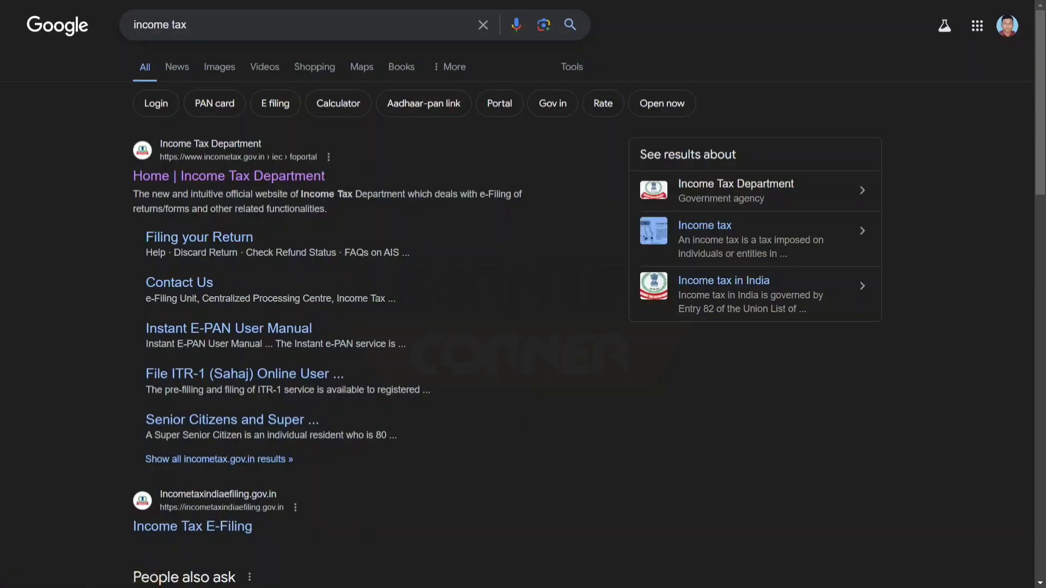
triple_click(200, 25)
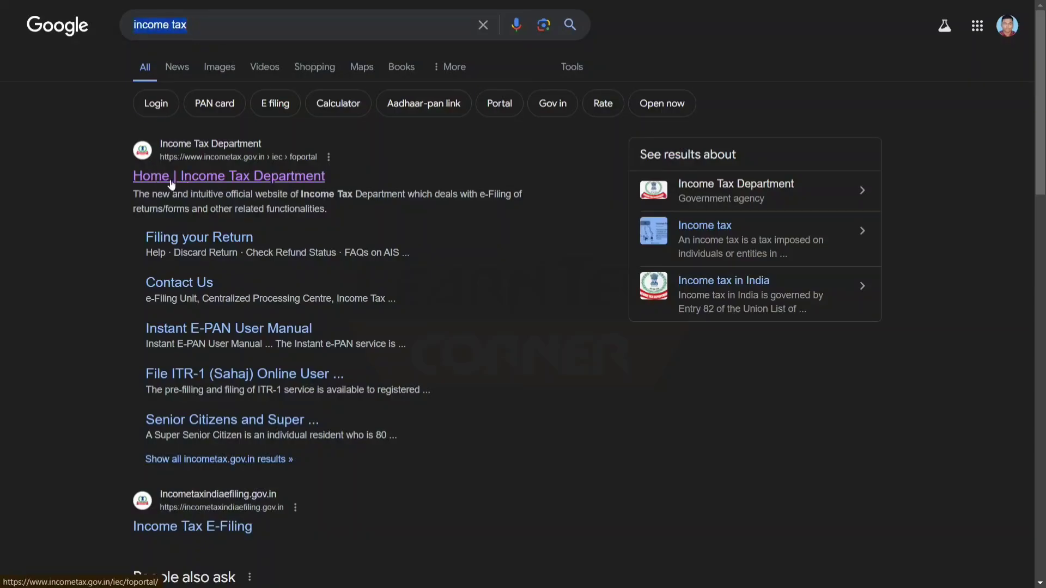
left_click(215, 181)
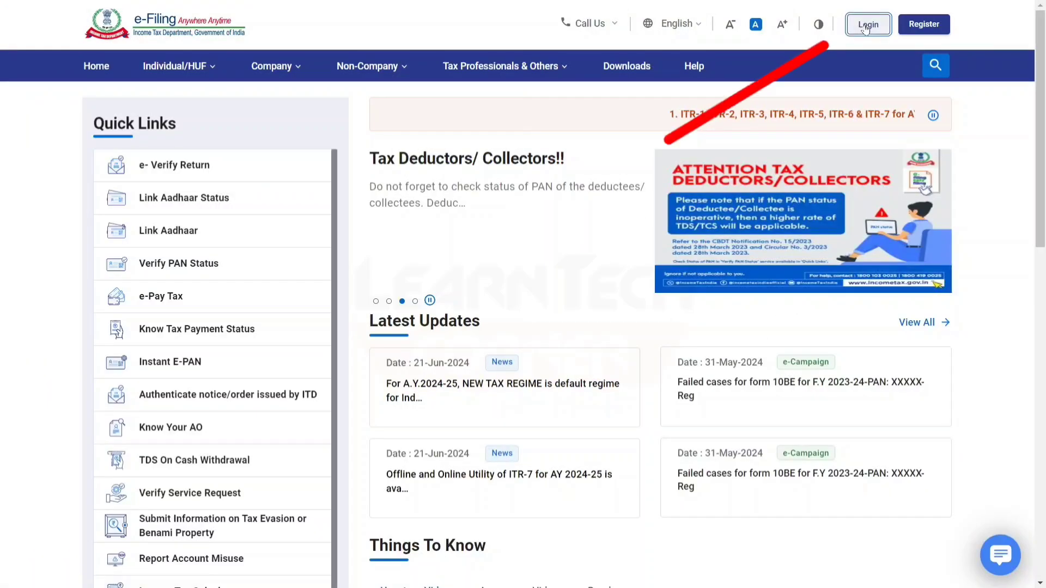
Log in from the homepage, entering the account PAN as user ID and continuing
left_click(867, 26)
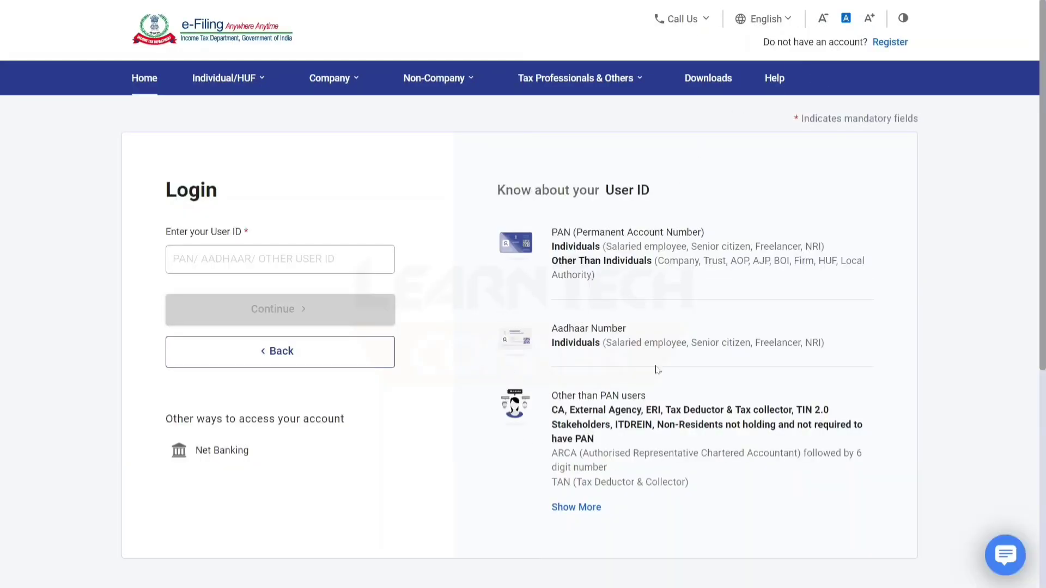
left_click_drag(161, 232, 249, 230)
left_click_drag(158, 185, 232, 189)
left_click(233, 190)
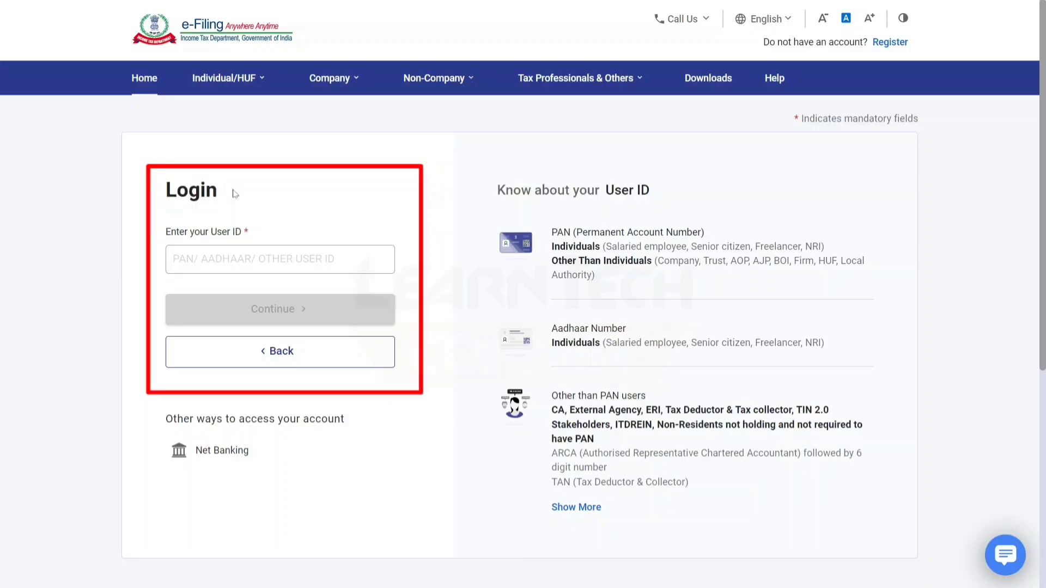
left_click(245, 254)
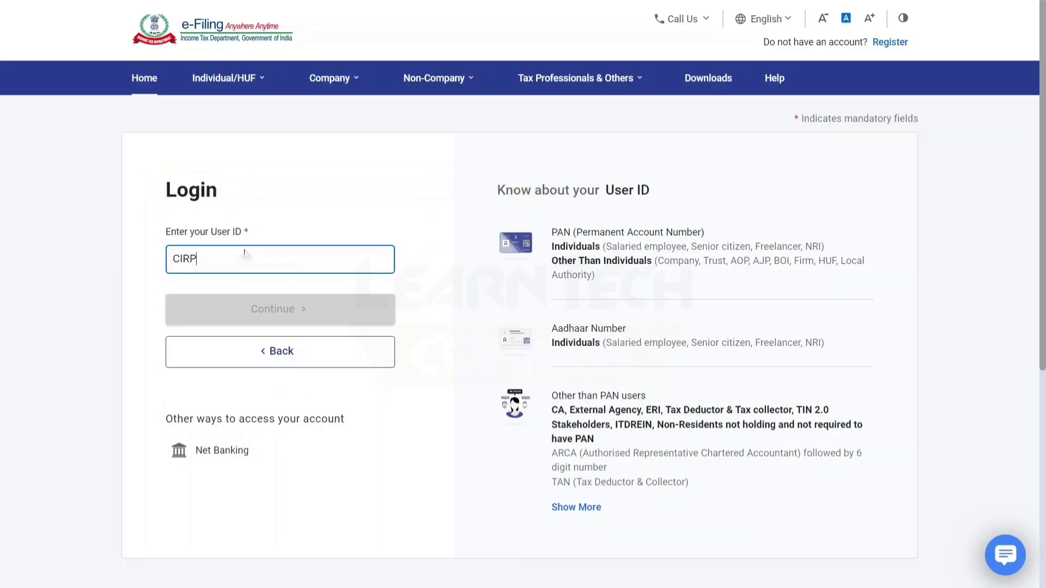
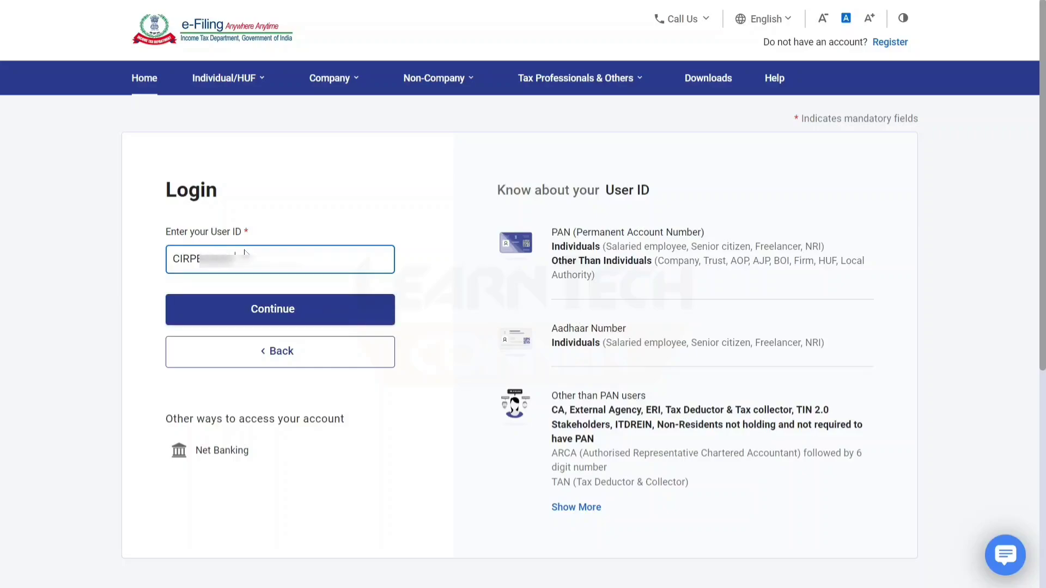
left_click(283, 305)
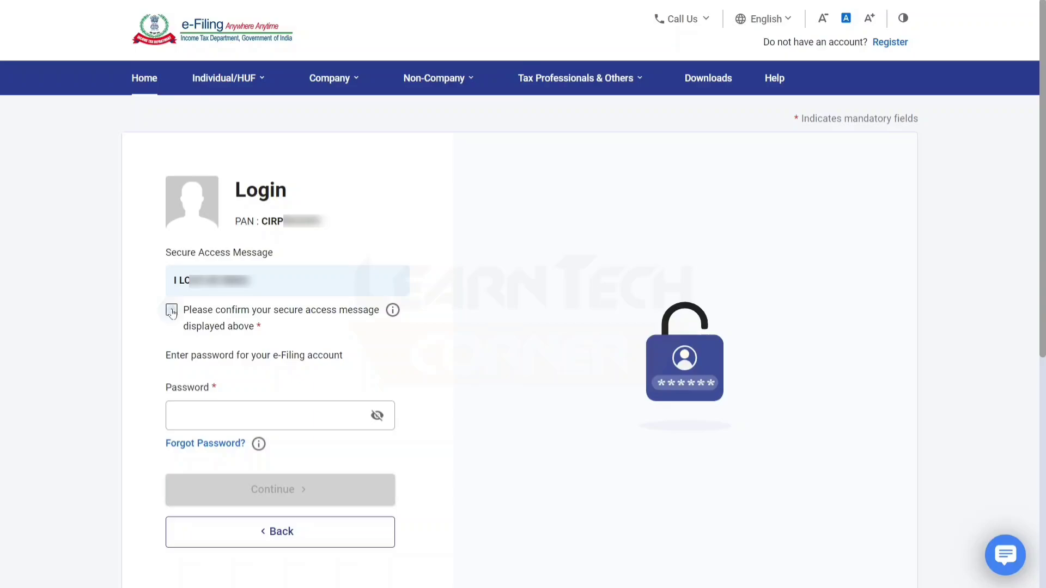
Confirm the secure access message and paste the account password to proceed
left_click(172, 310)
left_click(191, 410)
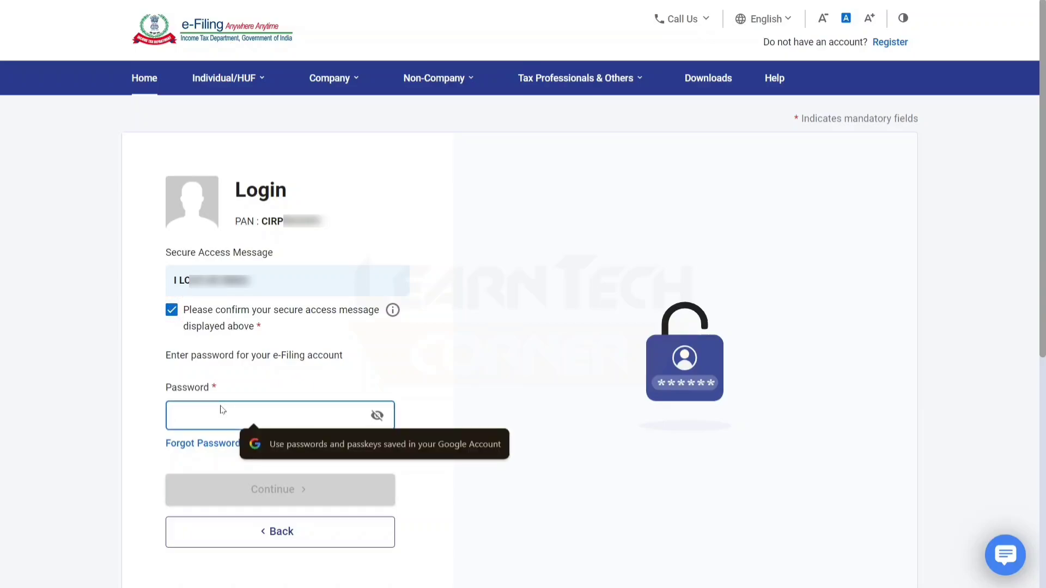
key("ctrl+v")
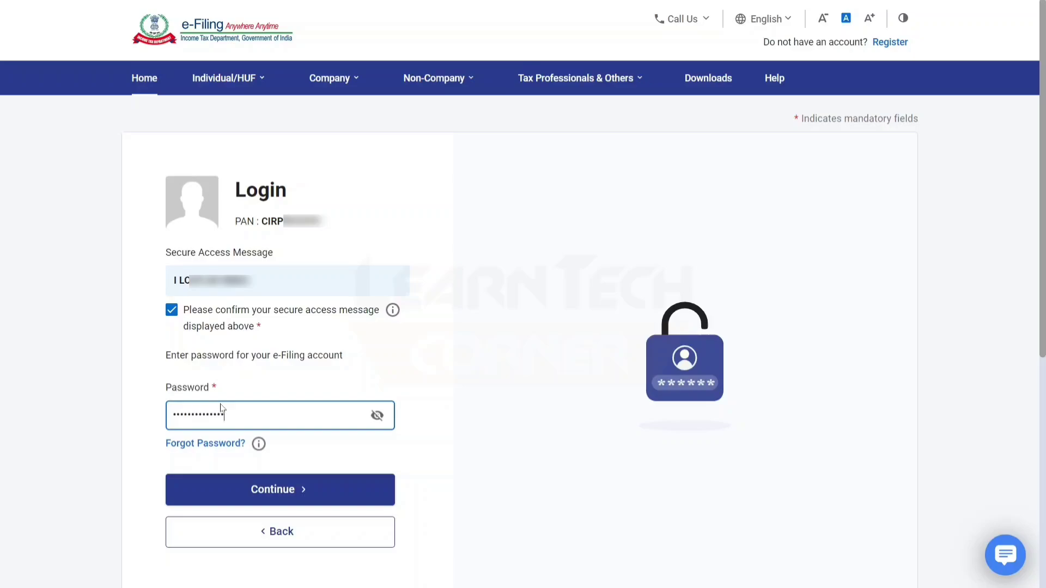
left_click(294, 495)
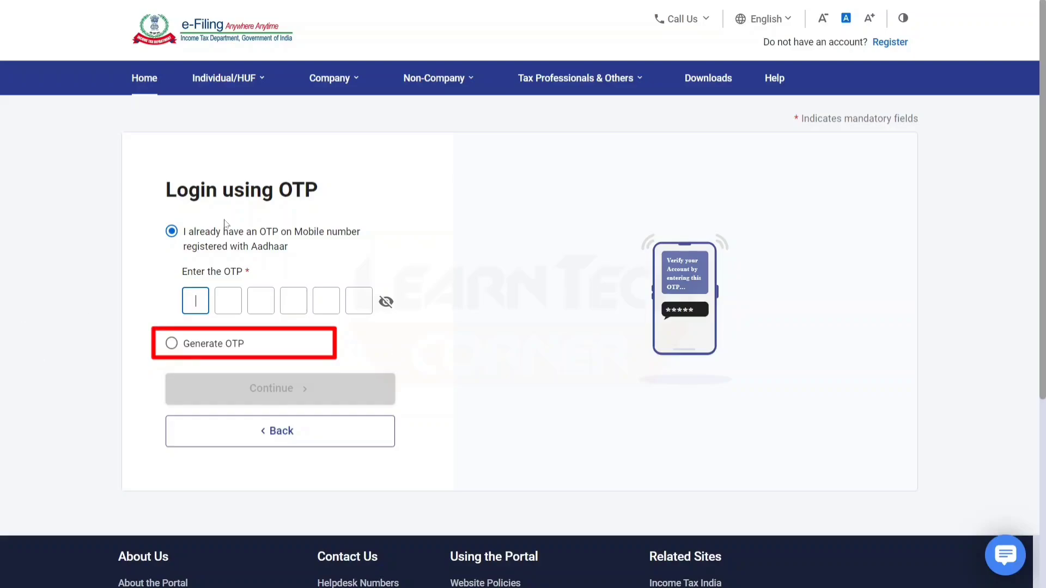
Generate an Aadhaar OTP with consent, enter the received code and log in
left_click(172, 343)
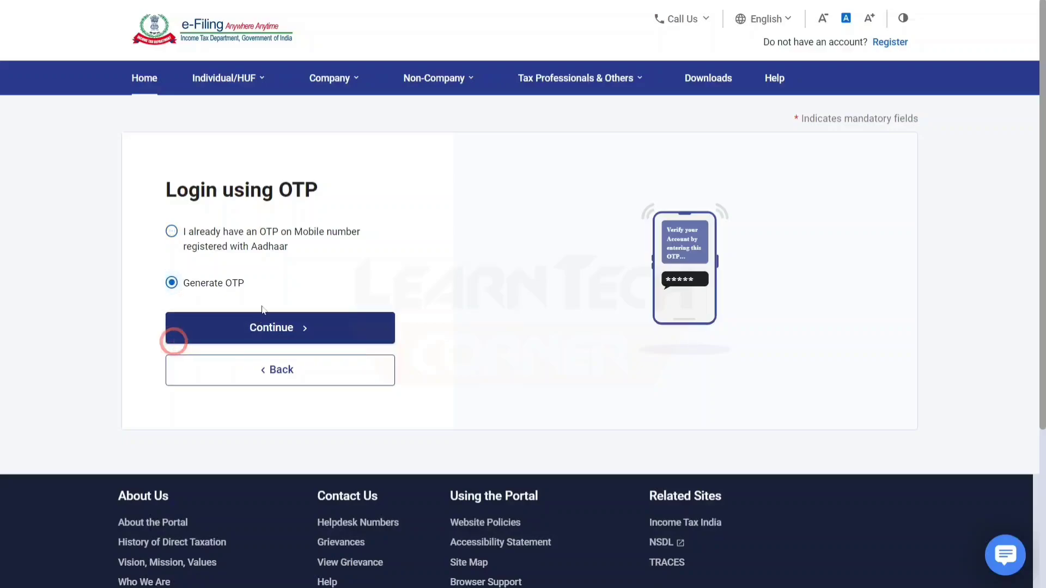
left_click(276, 338)
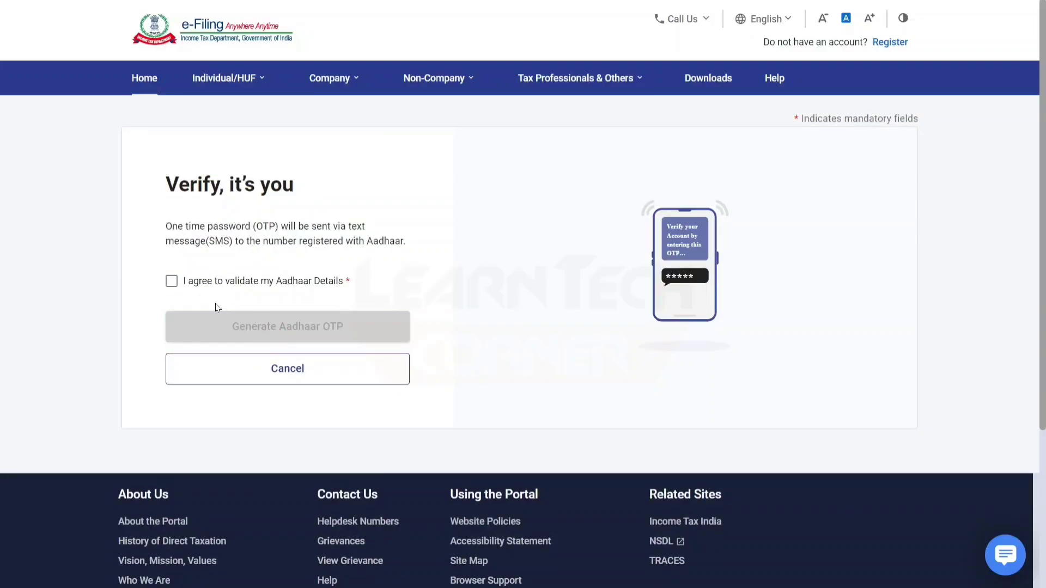
left_click(169, 285)
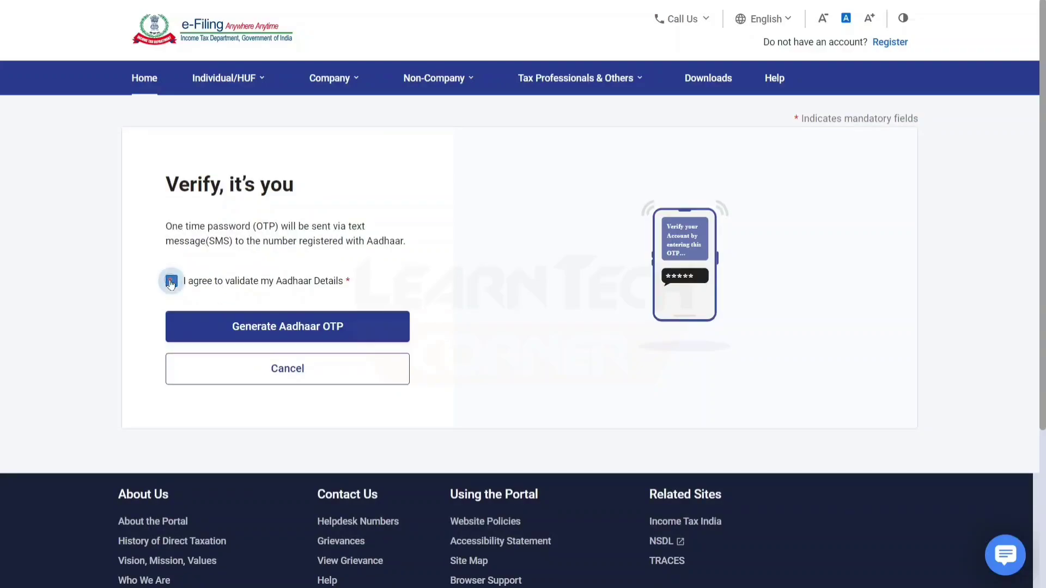
left_click(272, 332)
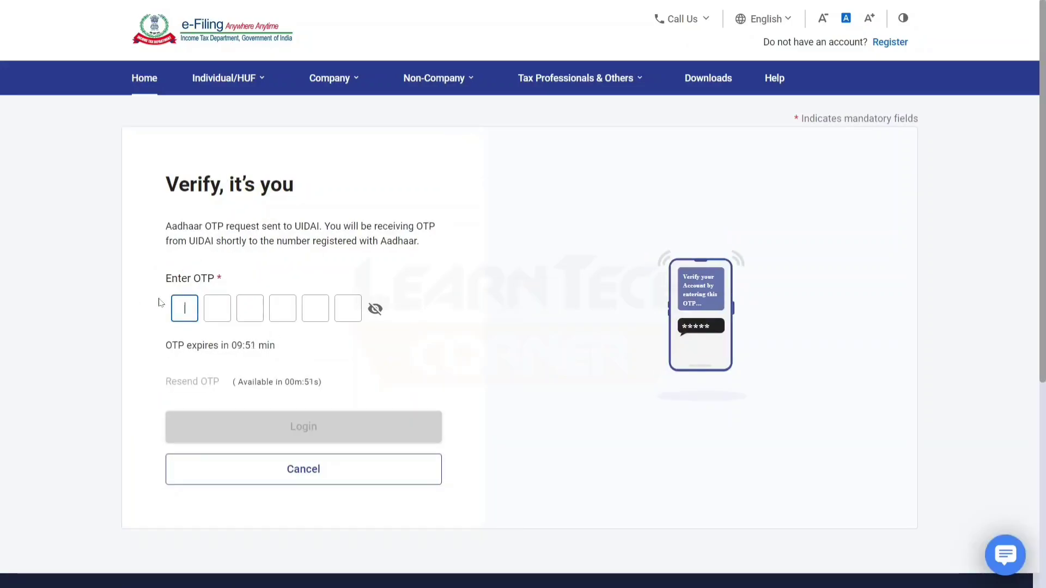
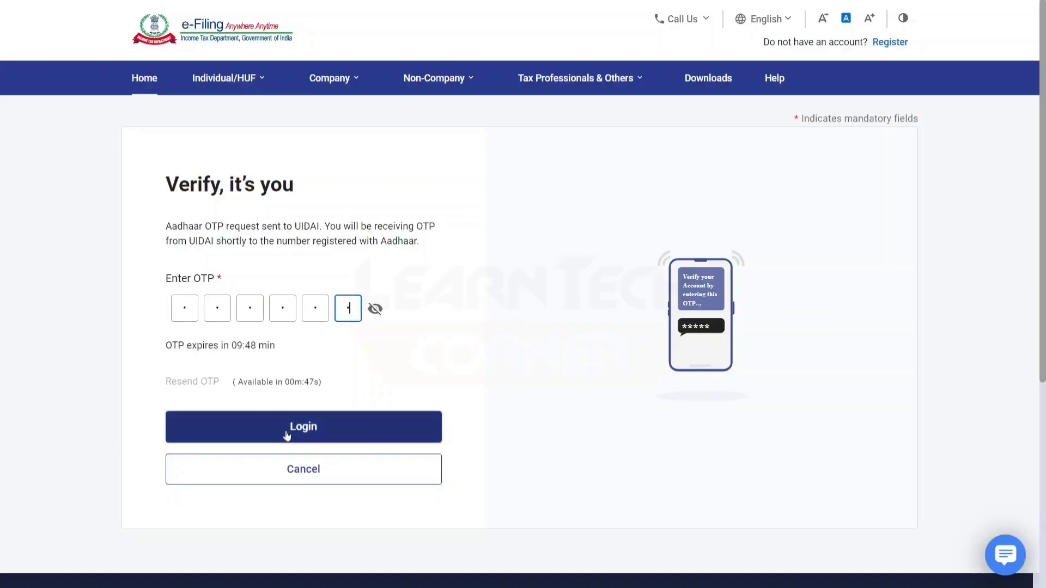
left_click(300, 429)
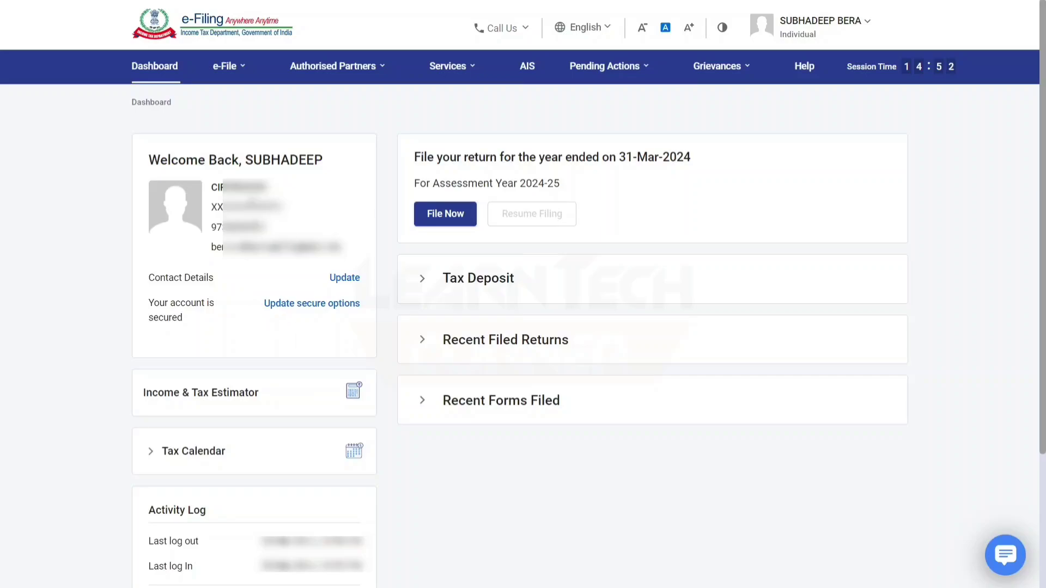
Choose e-File > Income Tax Returns > View Form 26AS to bring up the TDS-CPC disclaimer
left_click(238, 68)
mouse_move(241, 107)
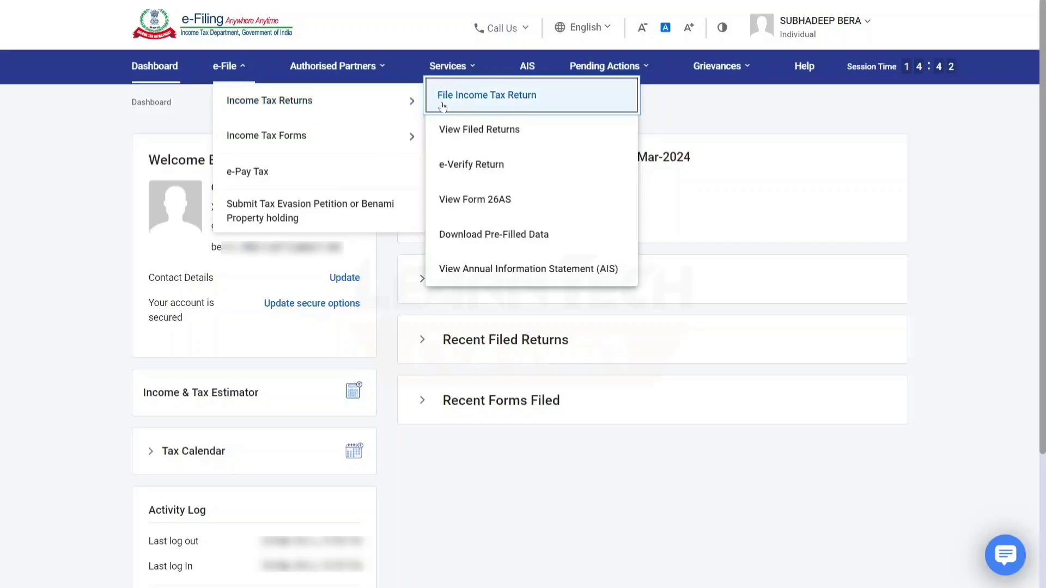
left_click(478, 209)
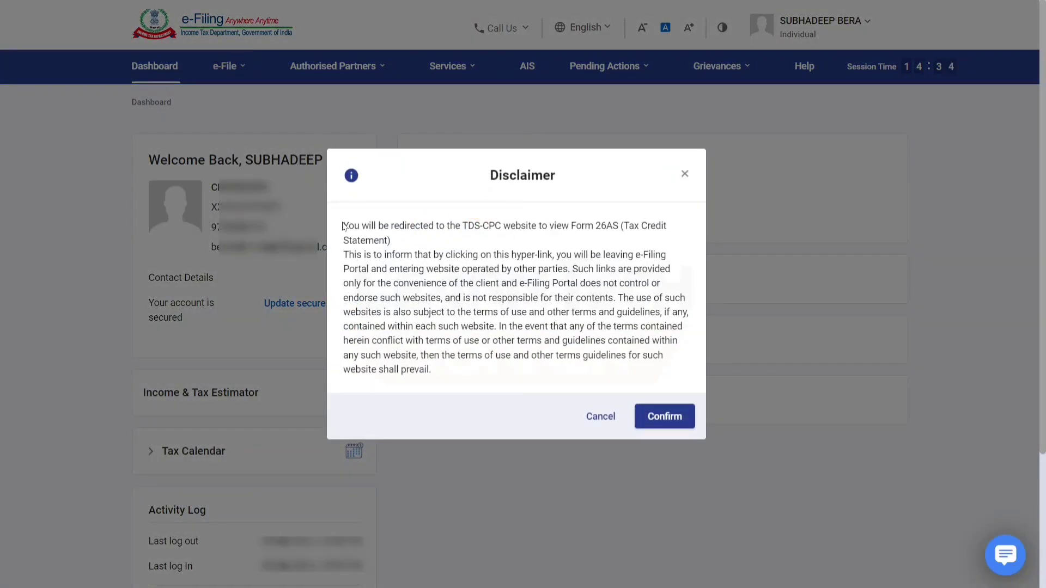
left_click_drag(343, 227, 431, 371)
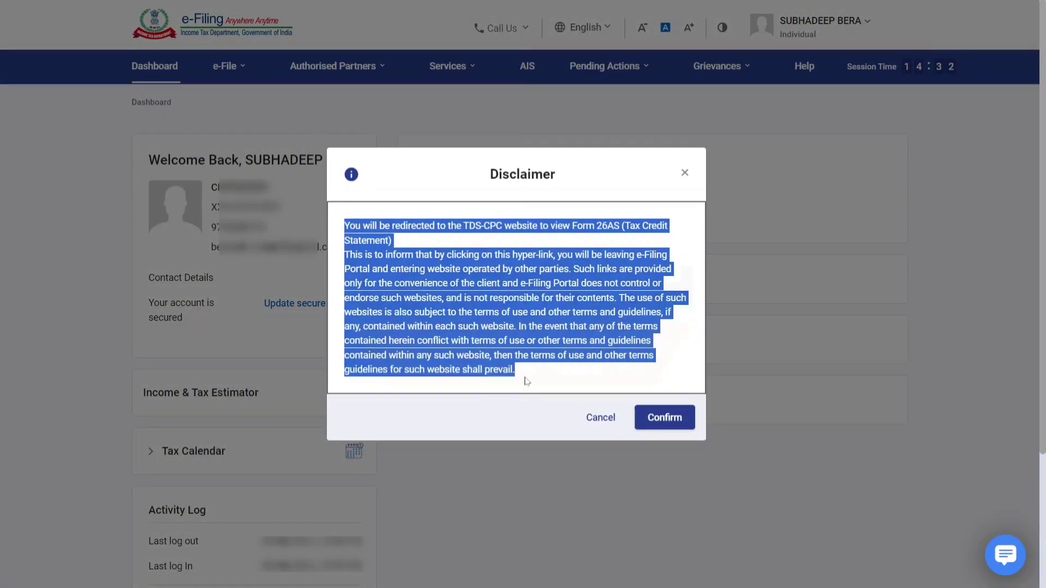
left_click(527, 381)
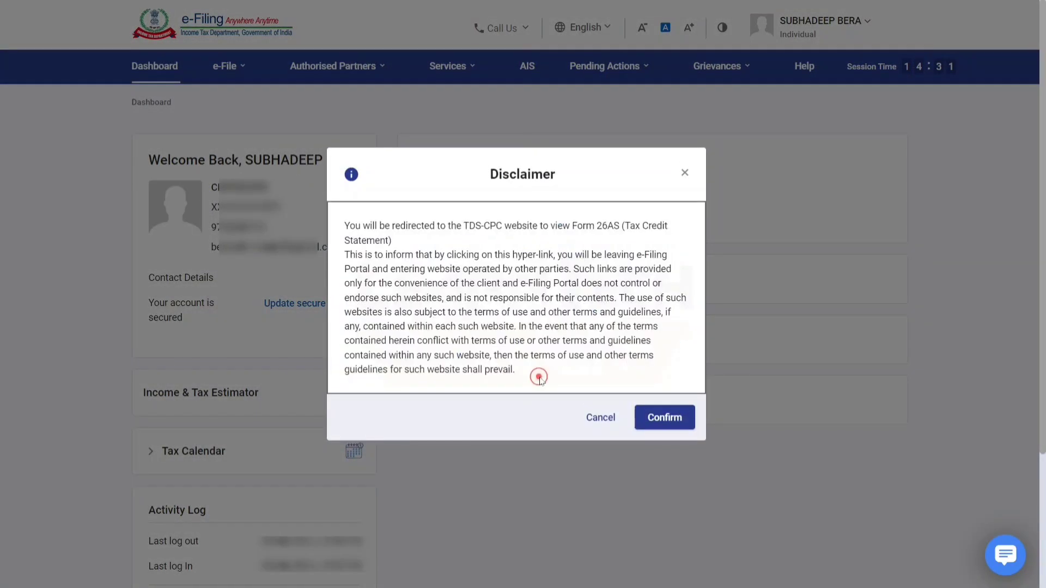
Confirm the redirect, agree to the Form 16/16A terms, and open View Tax Credit (Form 26AS)
left_click(660, 418)
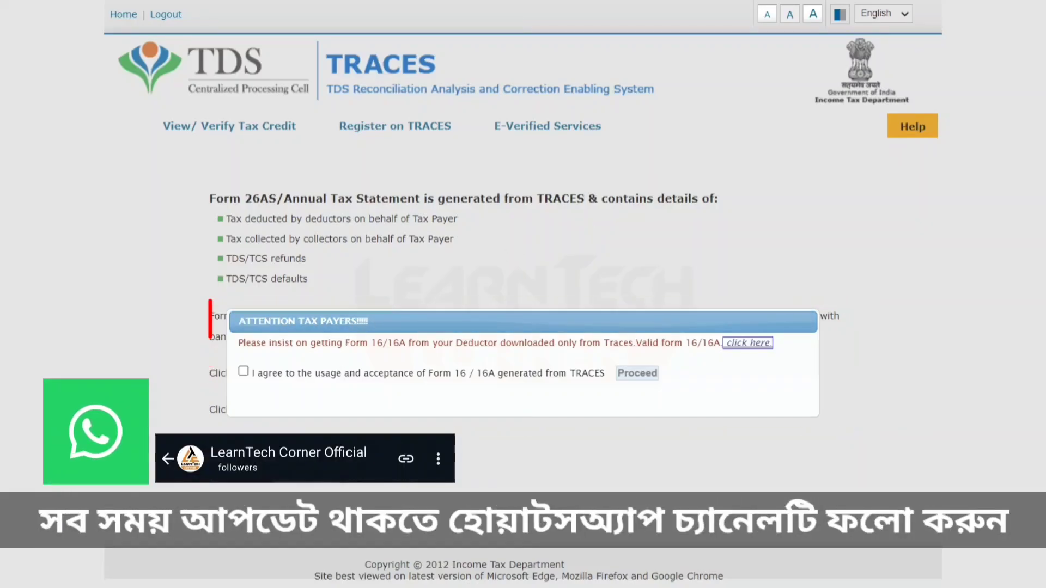
left_click(243, 371)
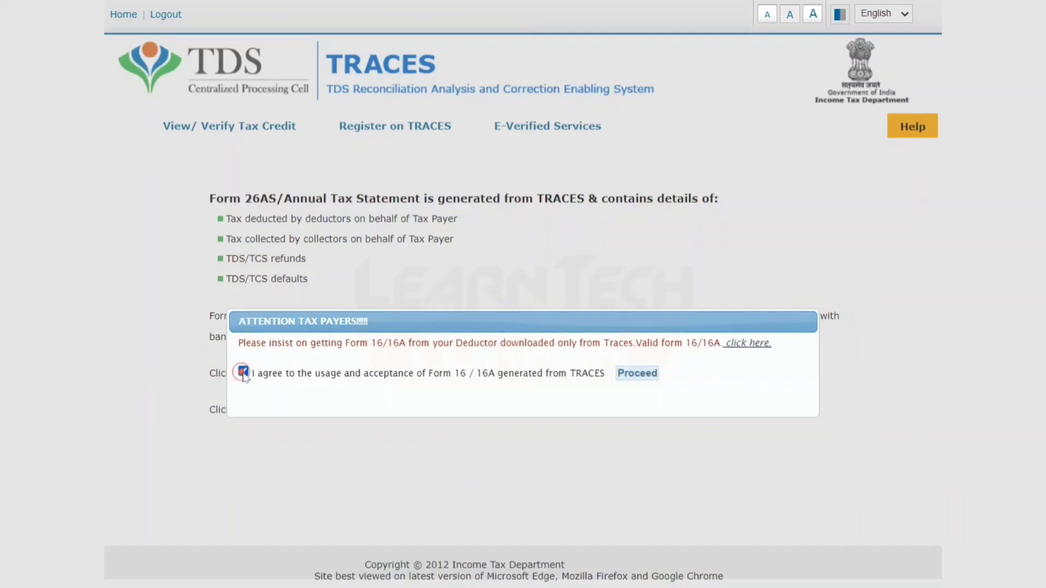
left_click(625, 374)
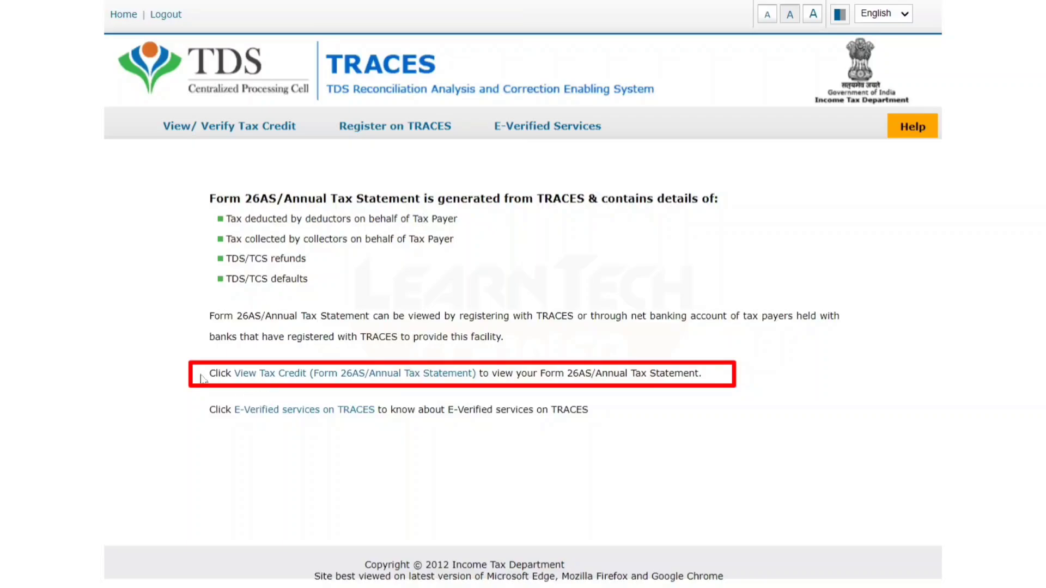
left_click(240, 380)
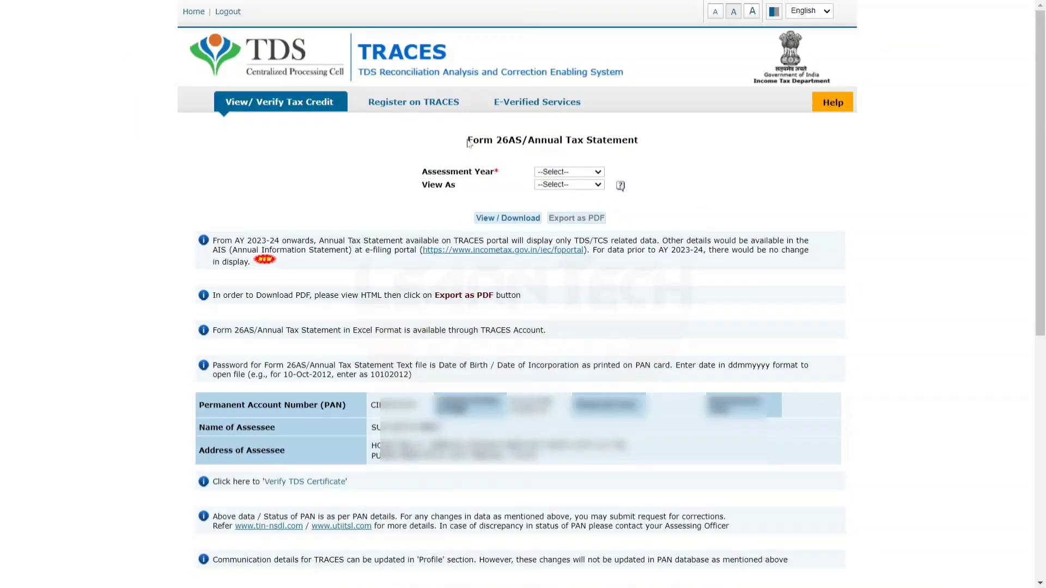
Select assessment year 2024-25 on the Form 26AS page
left_click_drag(467, 140, 651, 138)
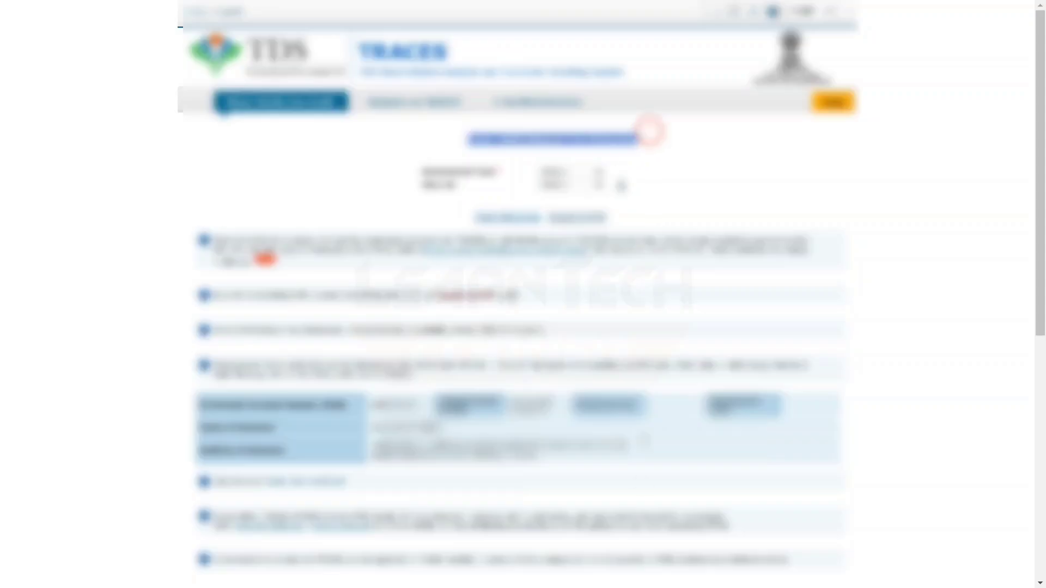
scroll(649, 132, "down", 8)
scroll(636, 417, "up", 8)
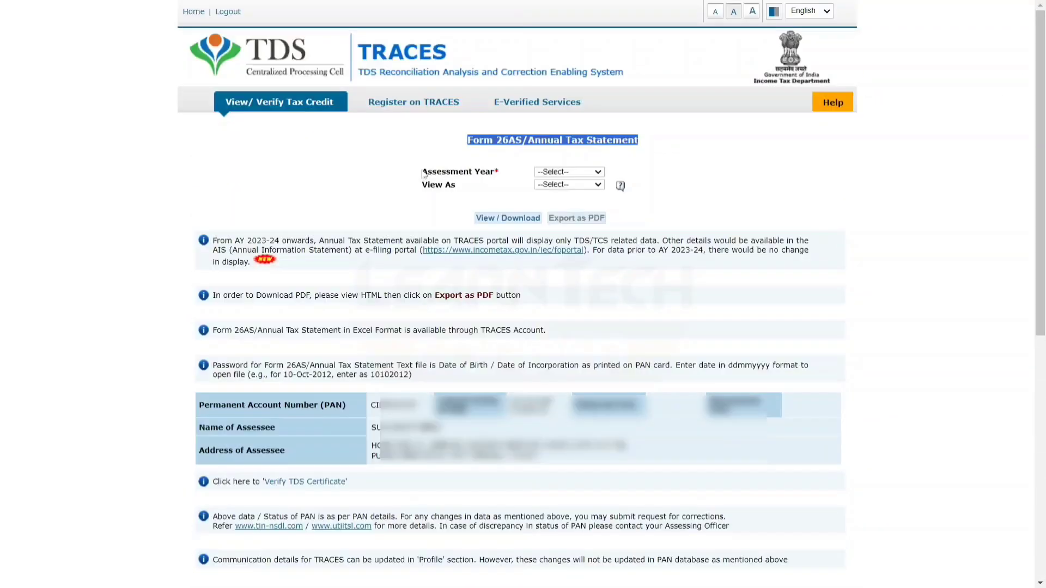
left_click_drag(421, 169, 518, 178)
left_click(517, 161)
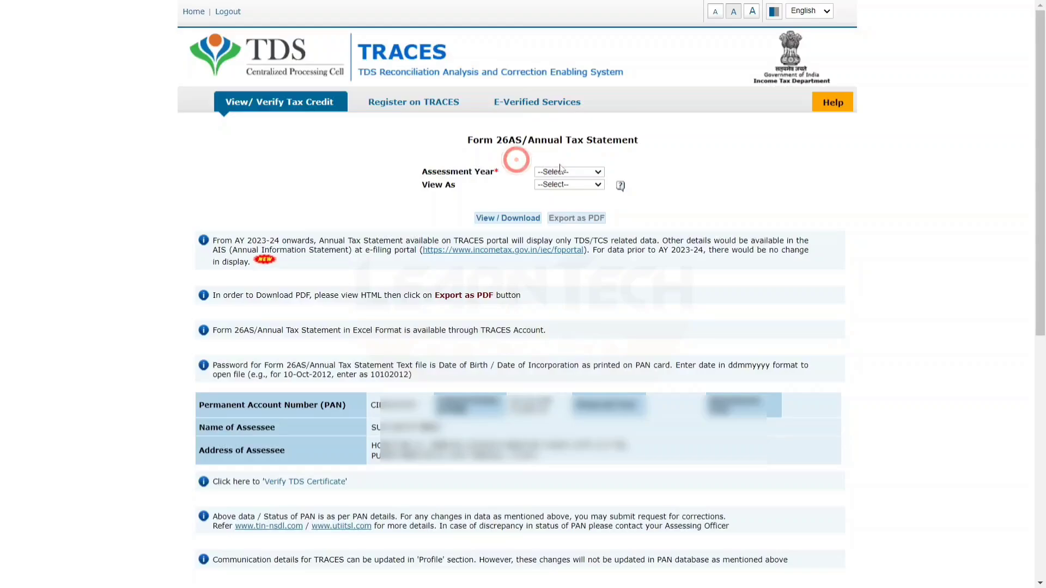
left_click(578, 171)
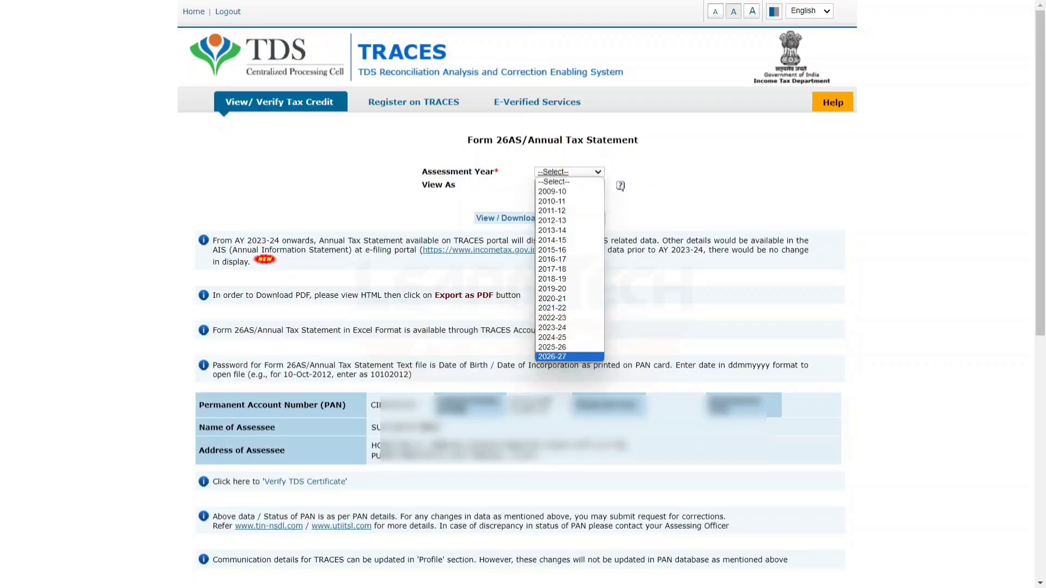
left_click(584, 329)
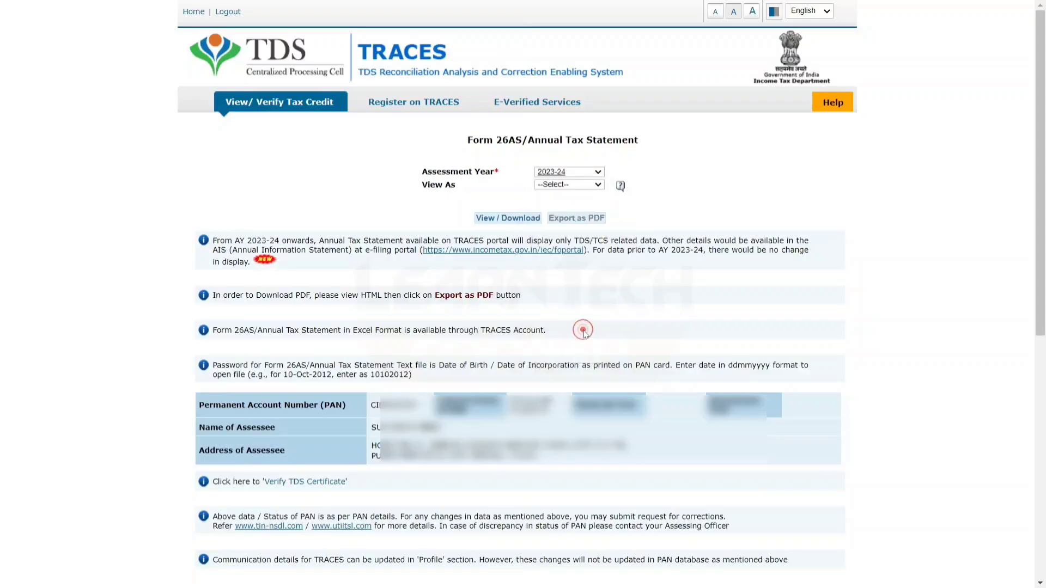
left_click(556, 173)
key("Down")
key("Down")
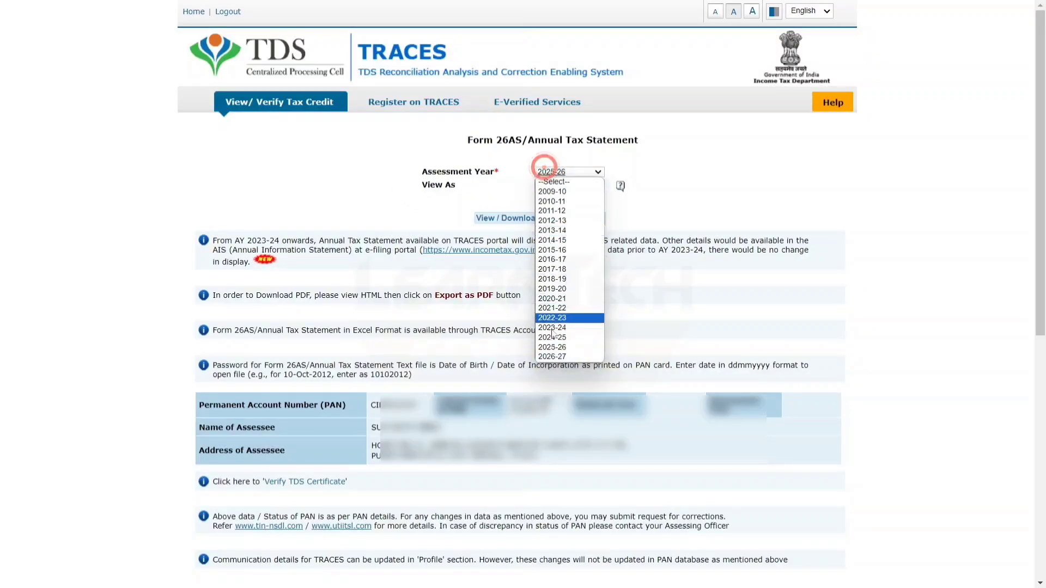
left_click(551, 335)
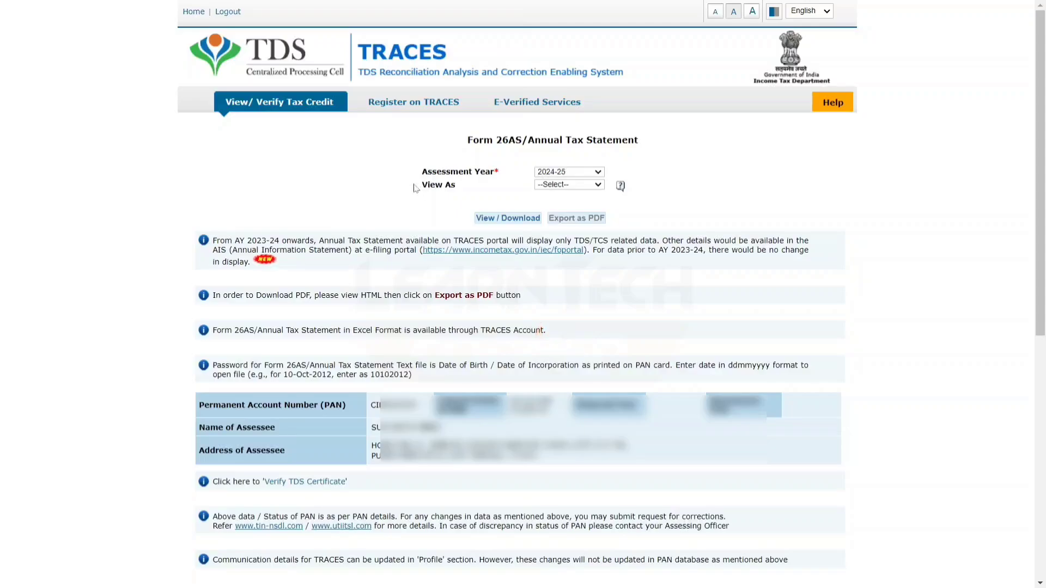
Set View As to HTML and request the statement
left_click_drag(413, 184, 553, 188)
left_click(554, 188)
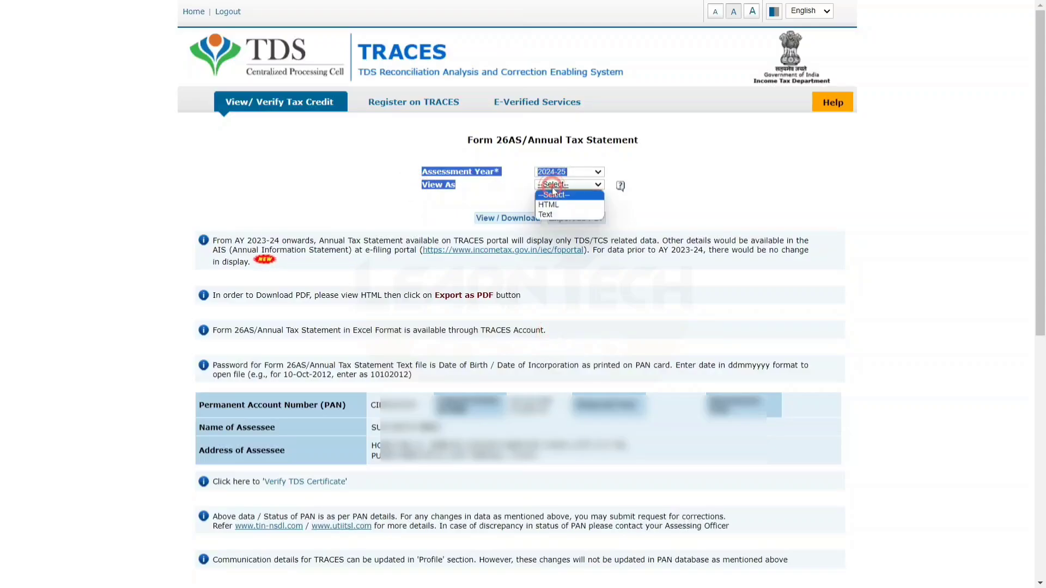
left_click(553, 205)
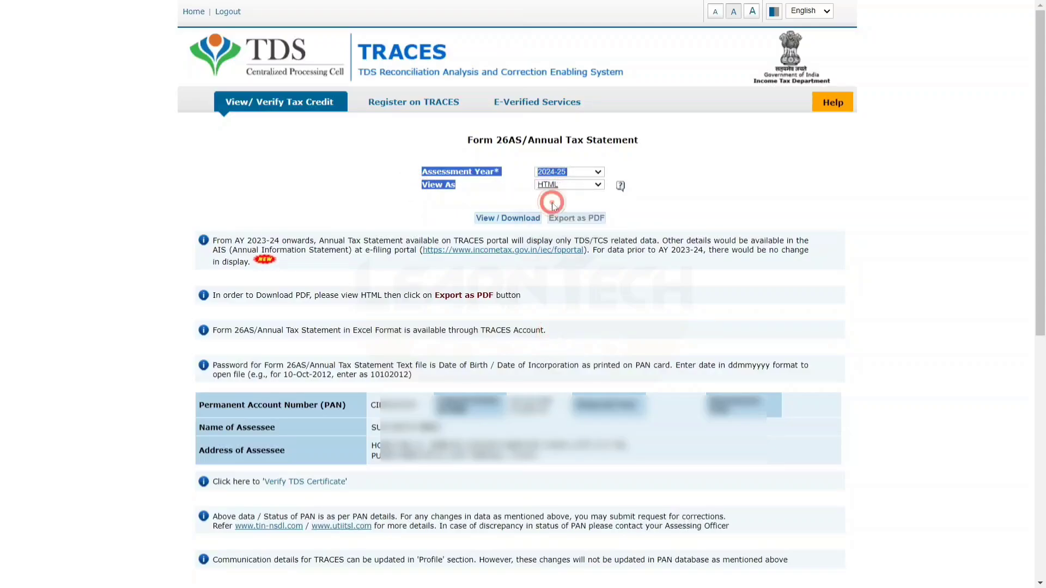
left_click(508, 221)
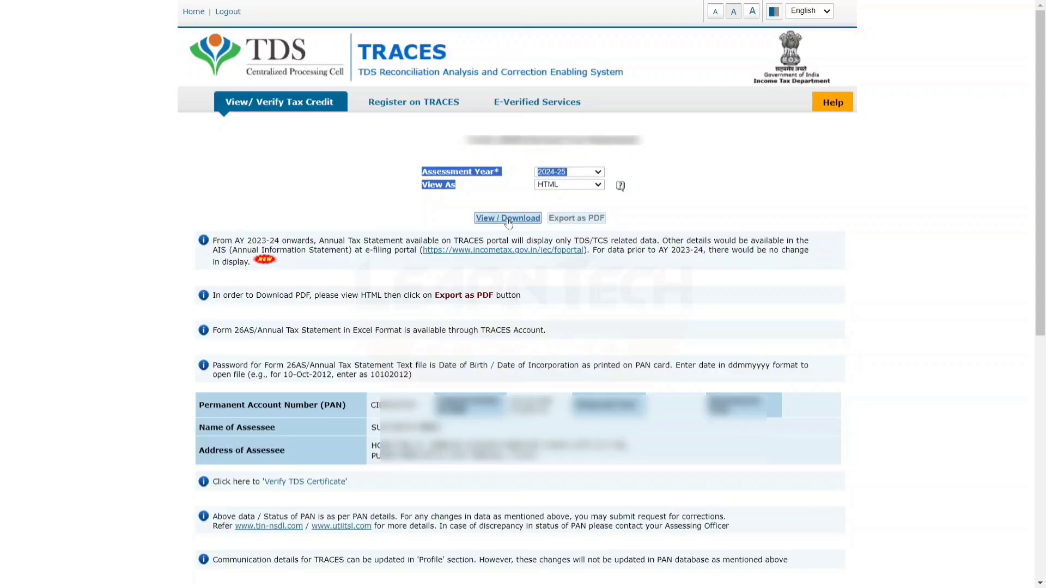
Expand the PART-I deductor row to list its 11 section 192 transactions
scroll(232, 172, "down", 9)
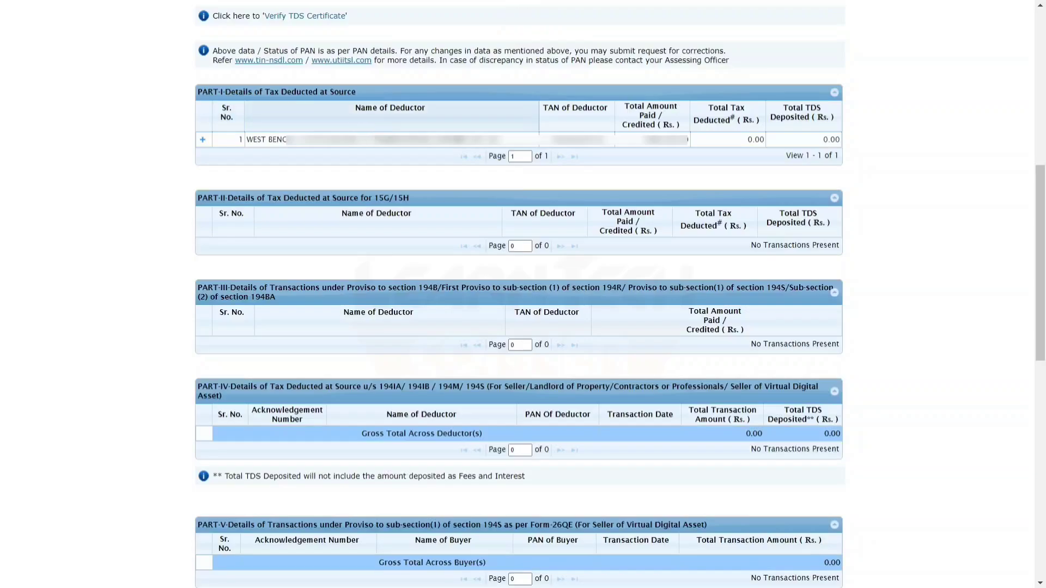
left_click(202, 140)
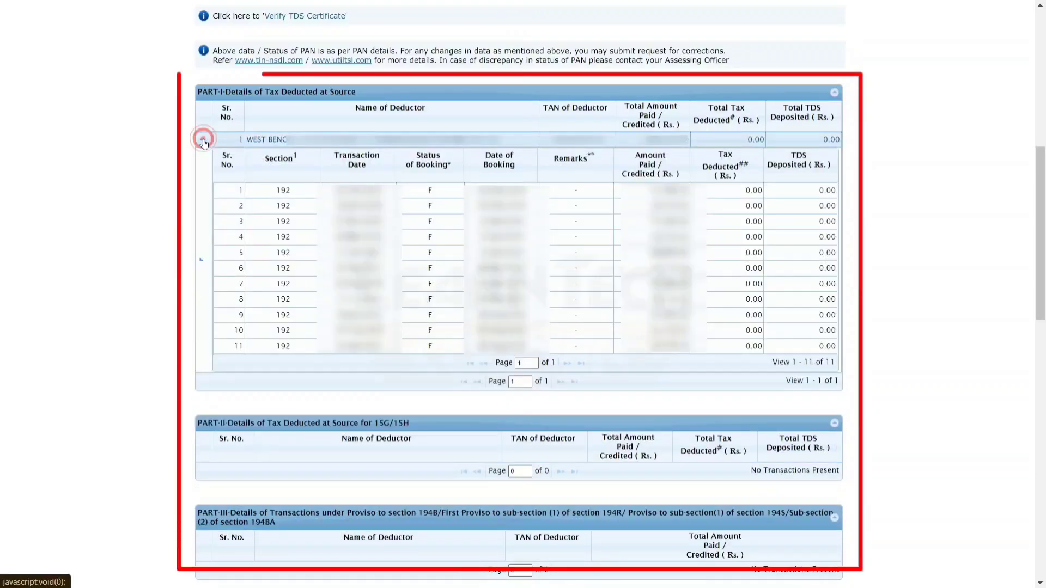
left_click(202, 141)
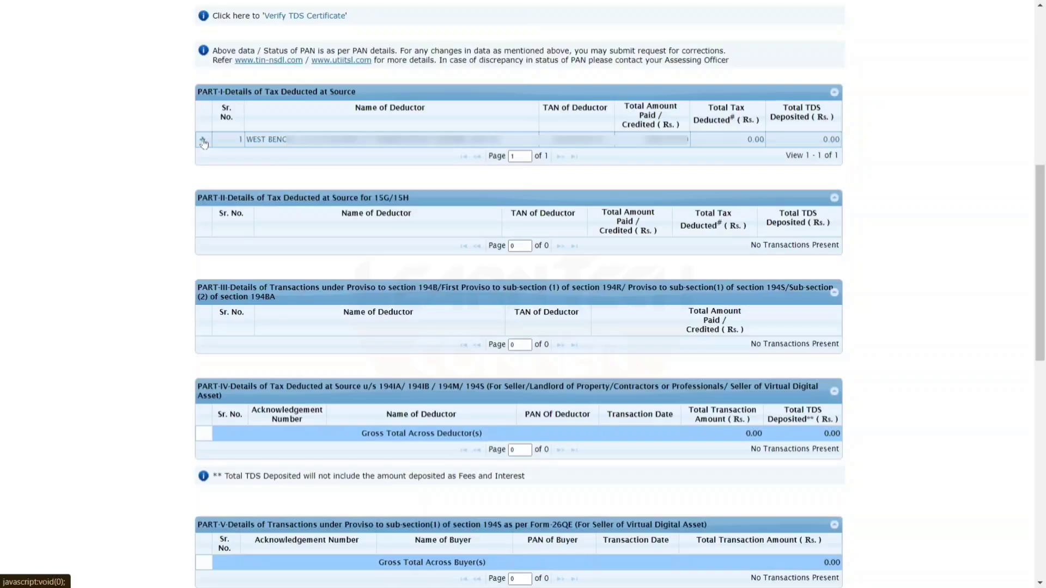
left_click(203, 141)
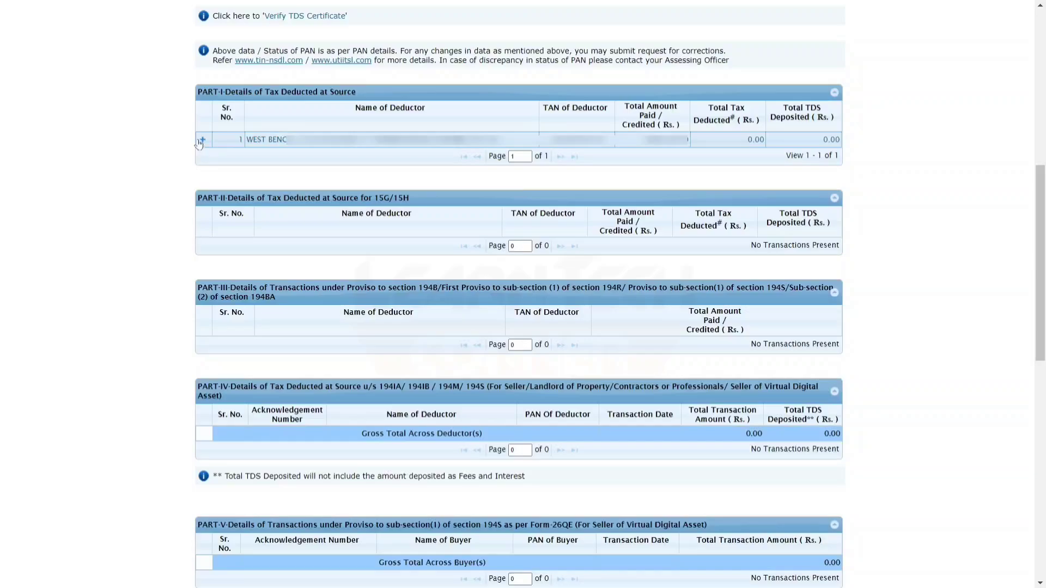
left_click(203, 141)
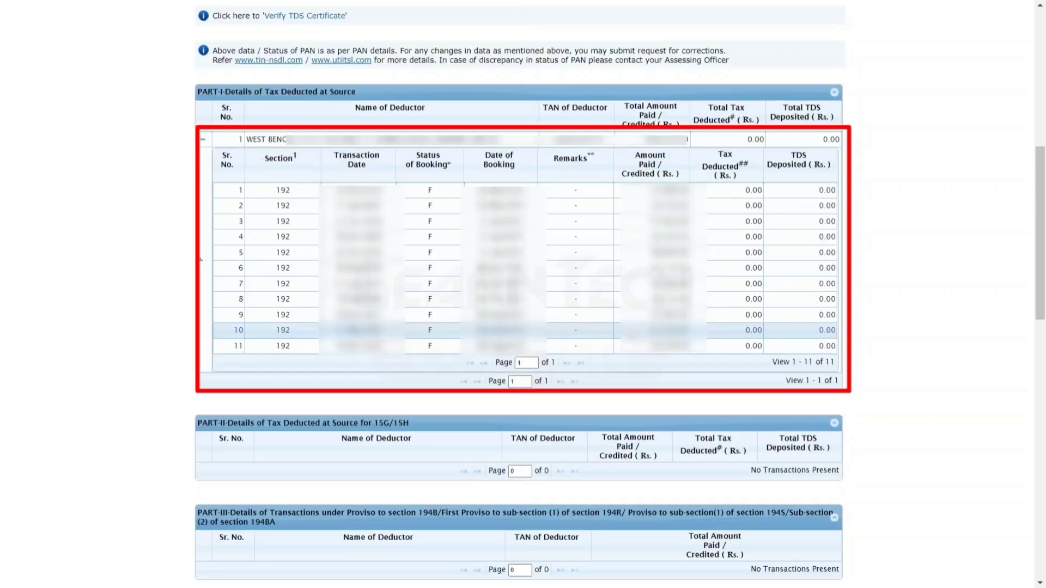
Review Parts II–X, which show no transactions, then return to the top of the statement
scroll(517, 295, "down", 7)
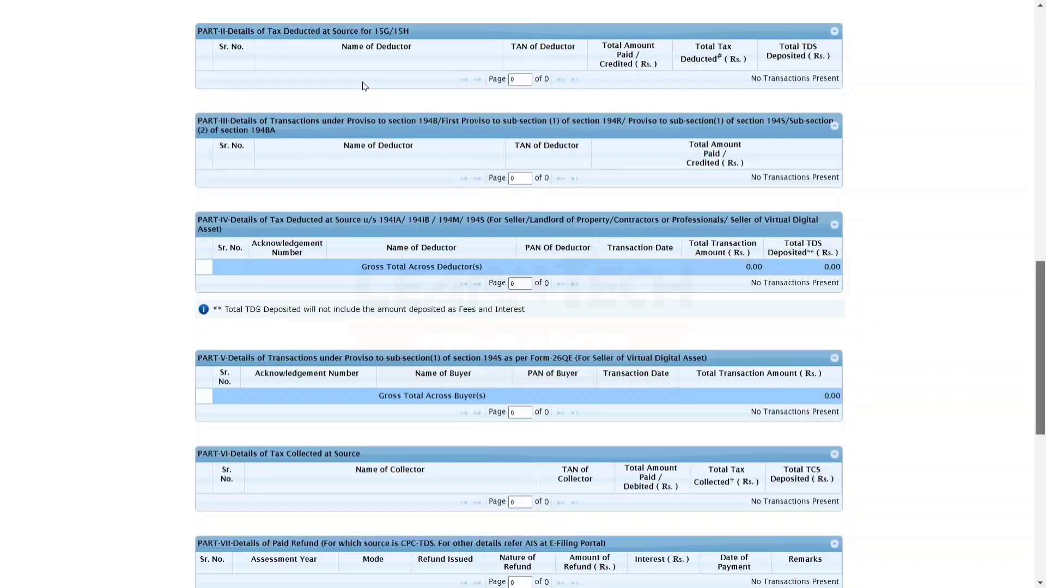
left_click_drag(1039, 358, 1039, 481)
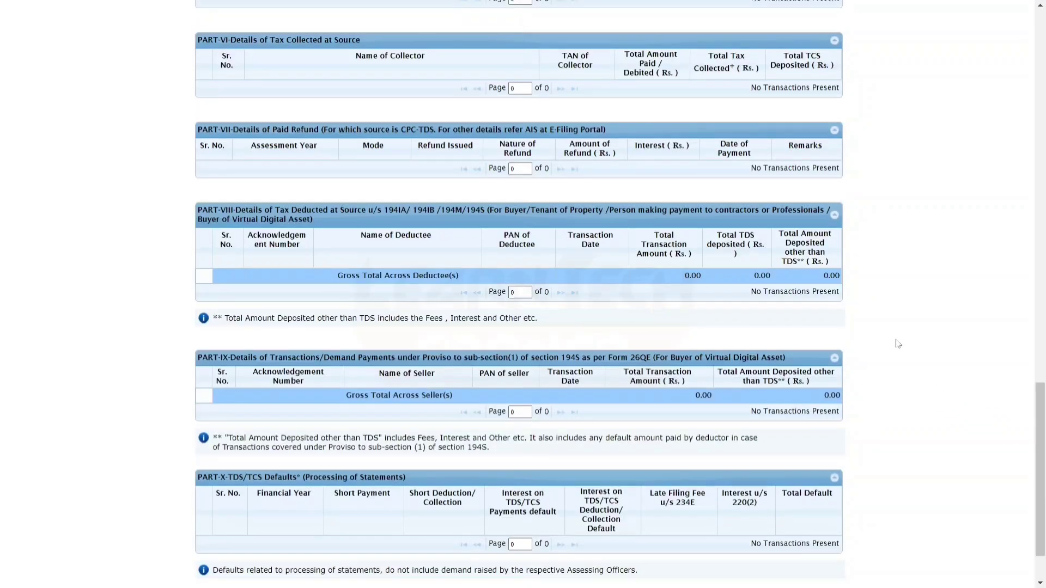
scroll(896, 343, "up", 15)
scroll(896, 343, "up", 5)
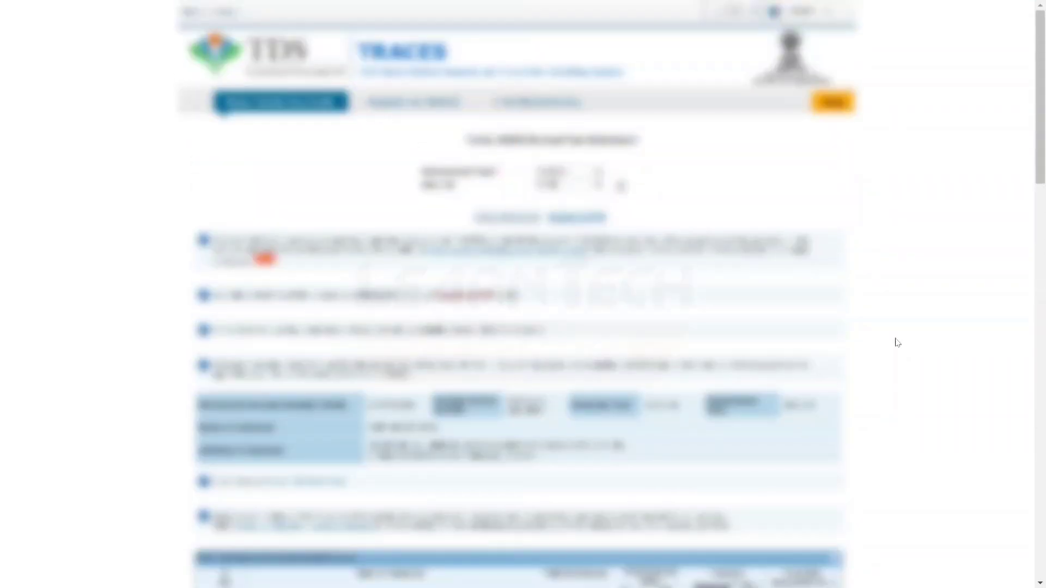
Export the 2024-25 Form 26AS statement as a PDF and scroll through its pages
left_click(577, 219)
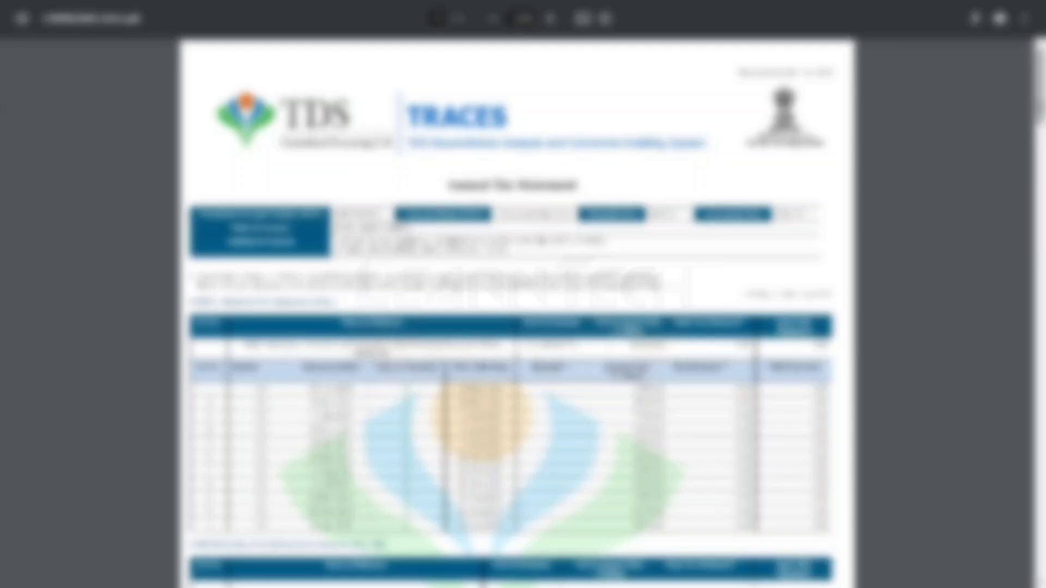
scroll(517, 310, "down", 8)
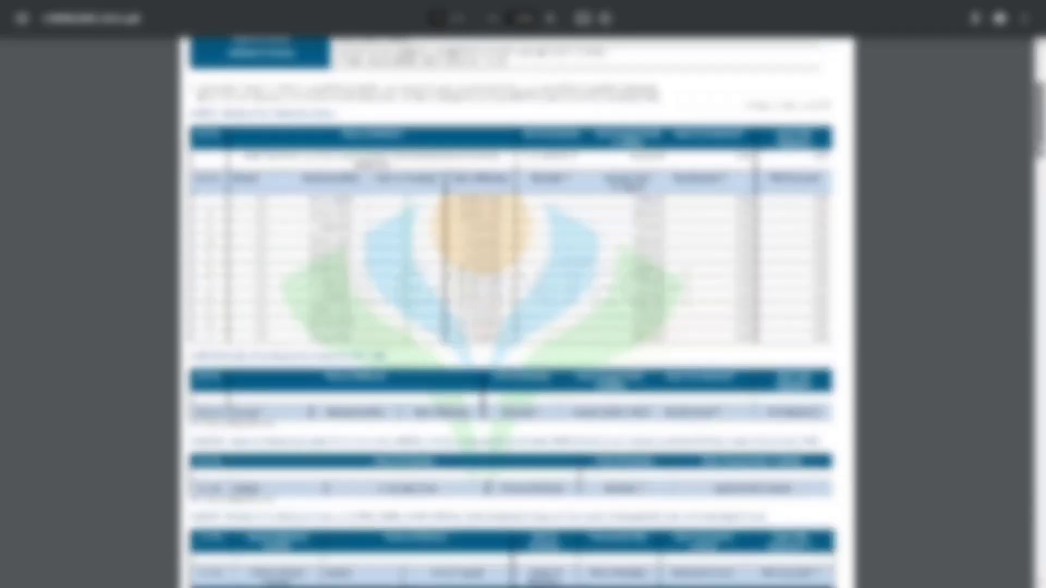
scroll(518, 310, "down", 1)
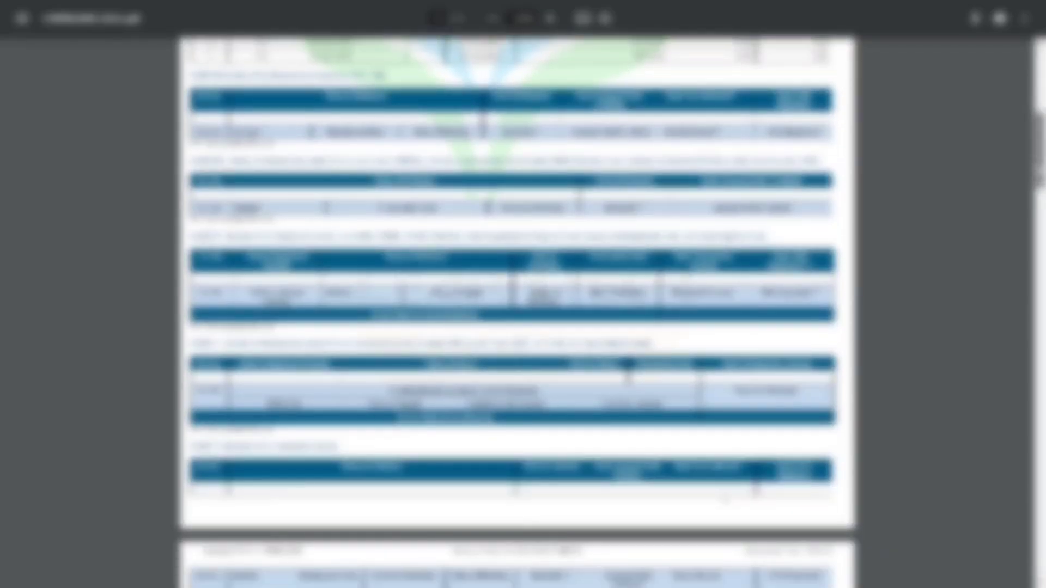
scroll(518, 310, "down", 9)
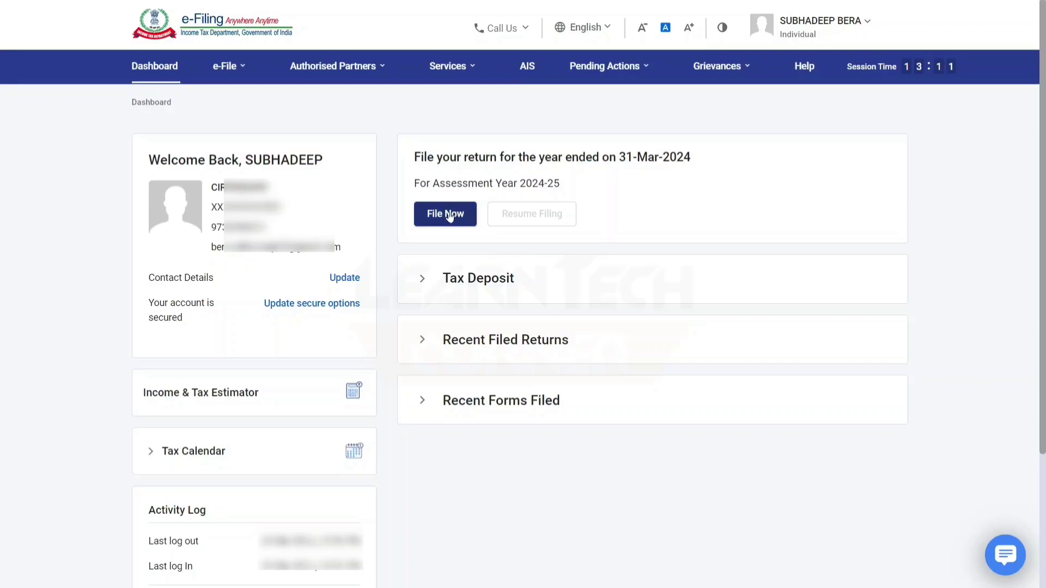
left_click(709, 76)
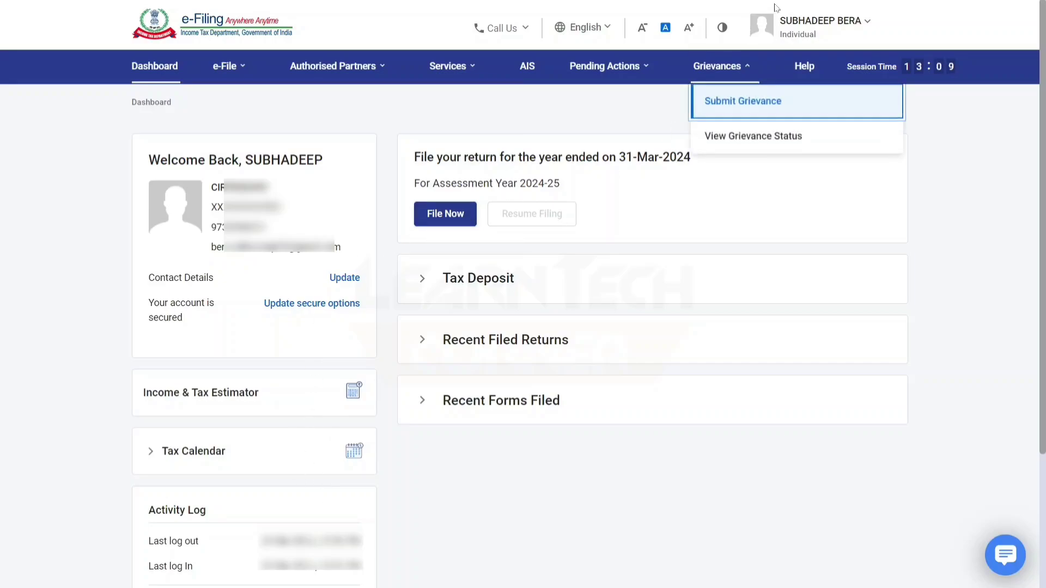
left_click(821, 22)
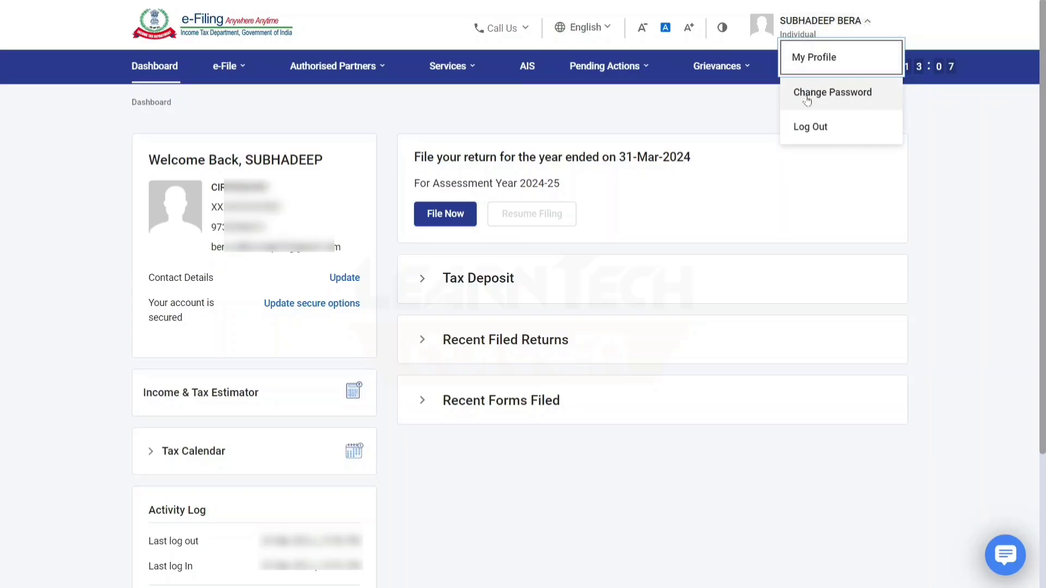
left_click(800, 125)
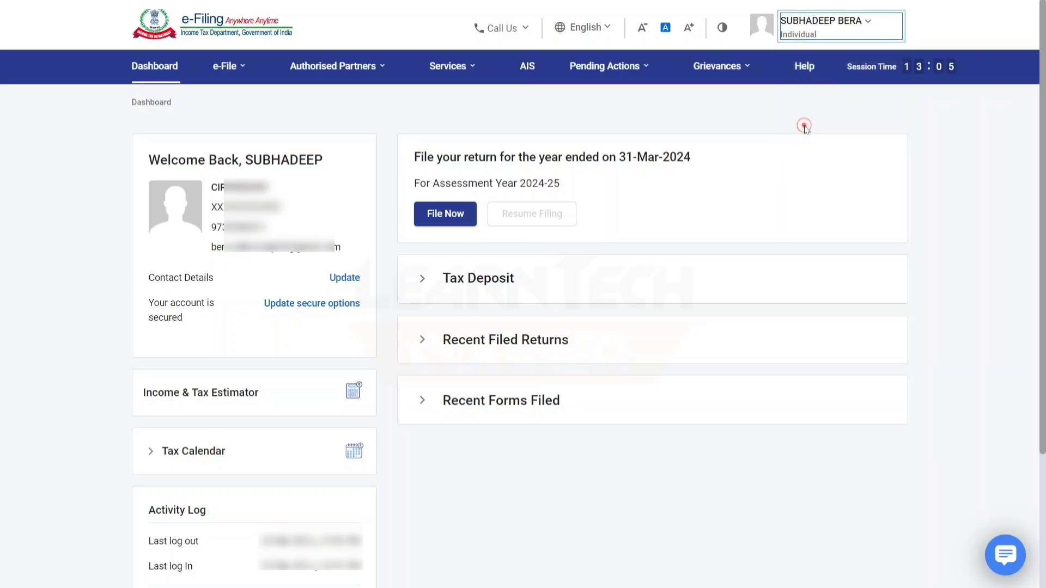